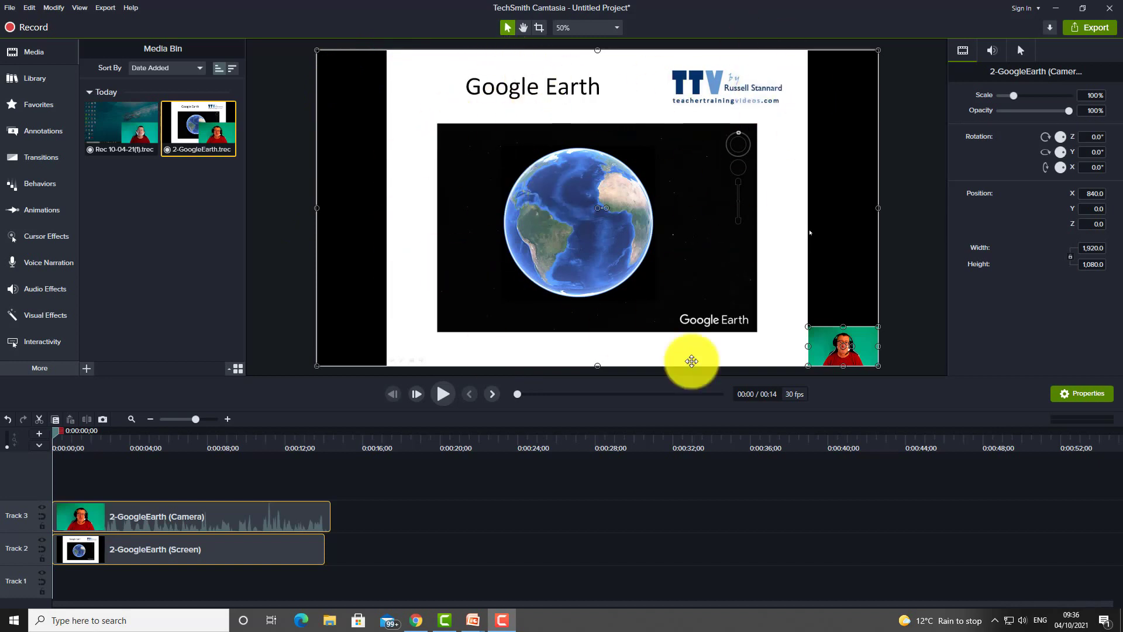
Resize the webcam overlay to 24.8% scale in the lower-right corner and rewind the playhead to 0:00
left_click(849, 351)
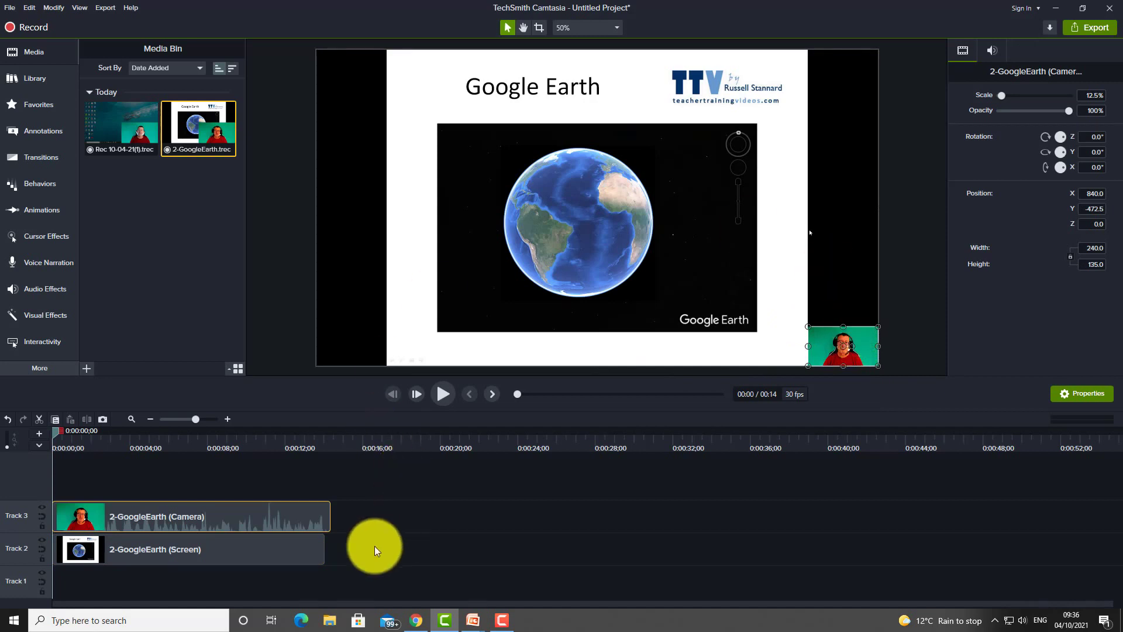
left_click_drag(249, 553, 224, 513)
left_click(219, 513)
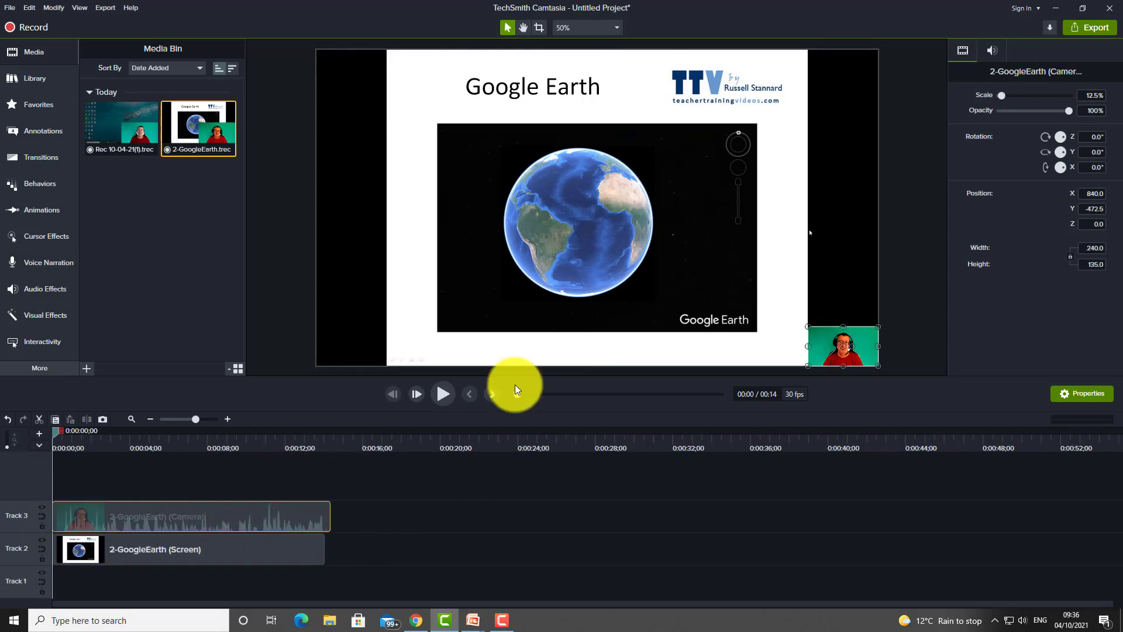
left_click_drag(807, 328, 690, 260)
left_click_drag(55, 431, 95, 497)
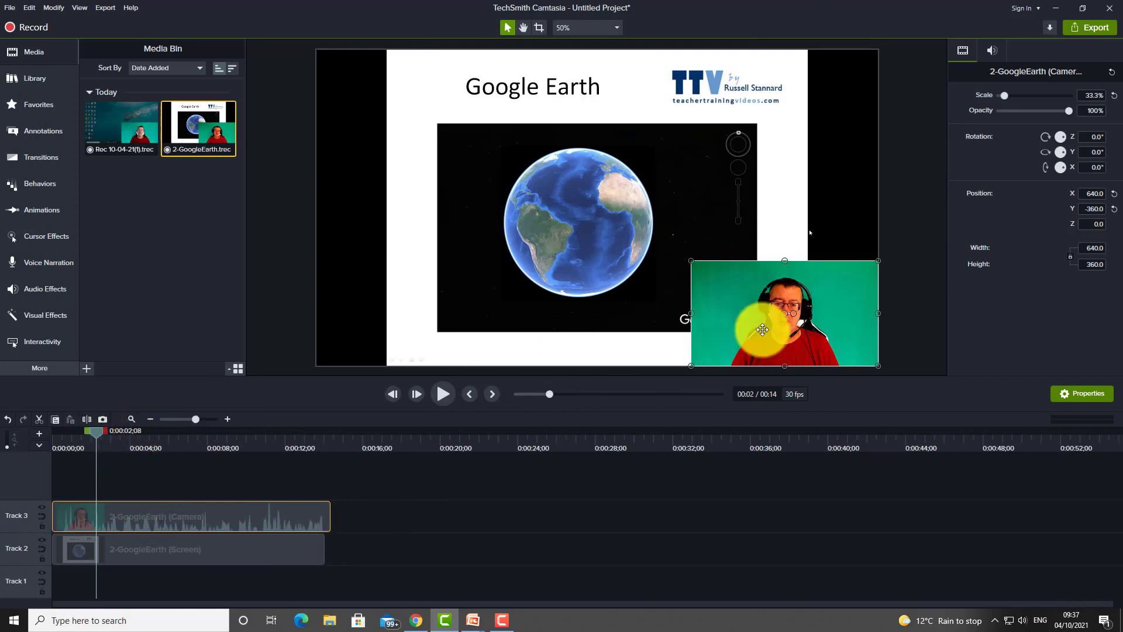
left_click_drag(690, 260, 740, 290)
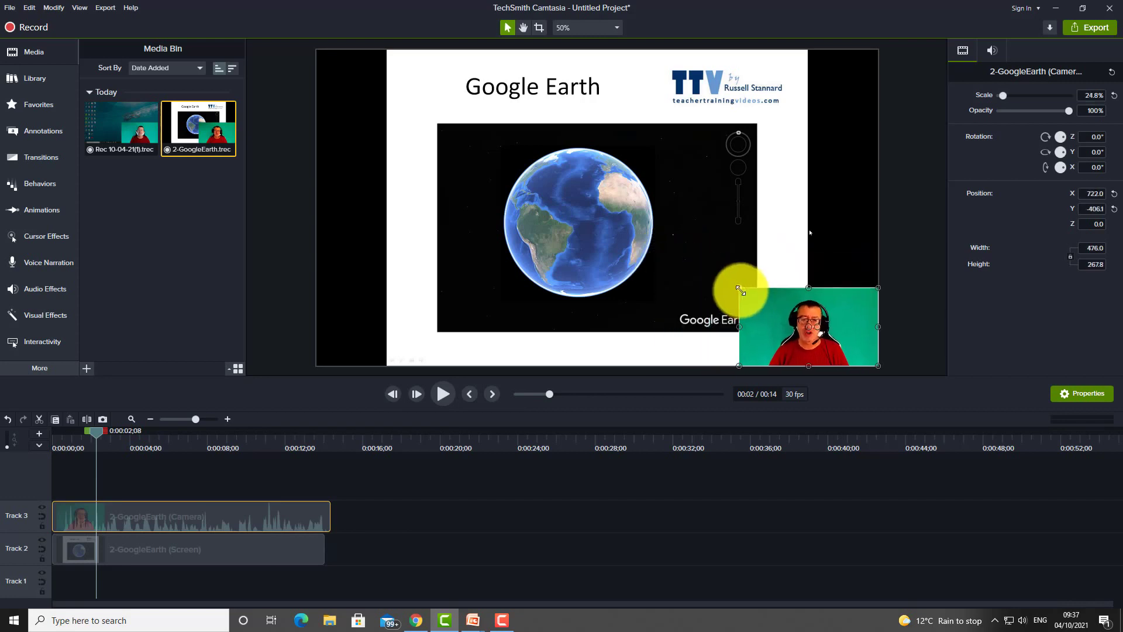
left_click_drag(79, 434, 53, 438)
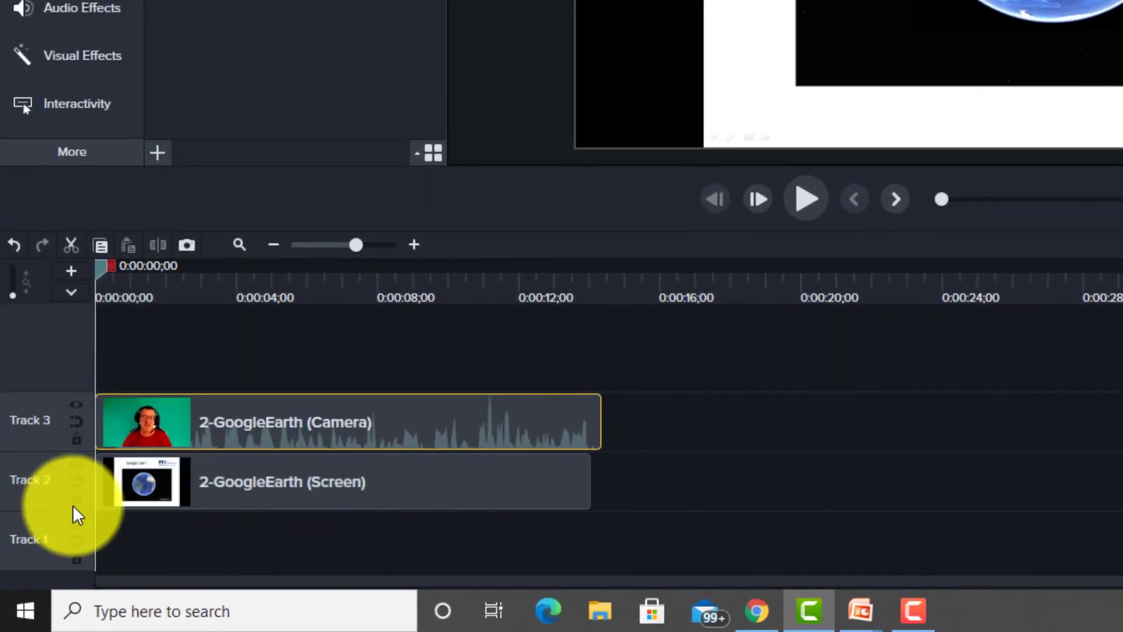
Lock Track 2, then enlarge the webcam overlay to 41.5% scale in the top-left corner
left_click(76, 501)
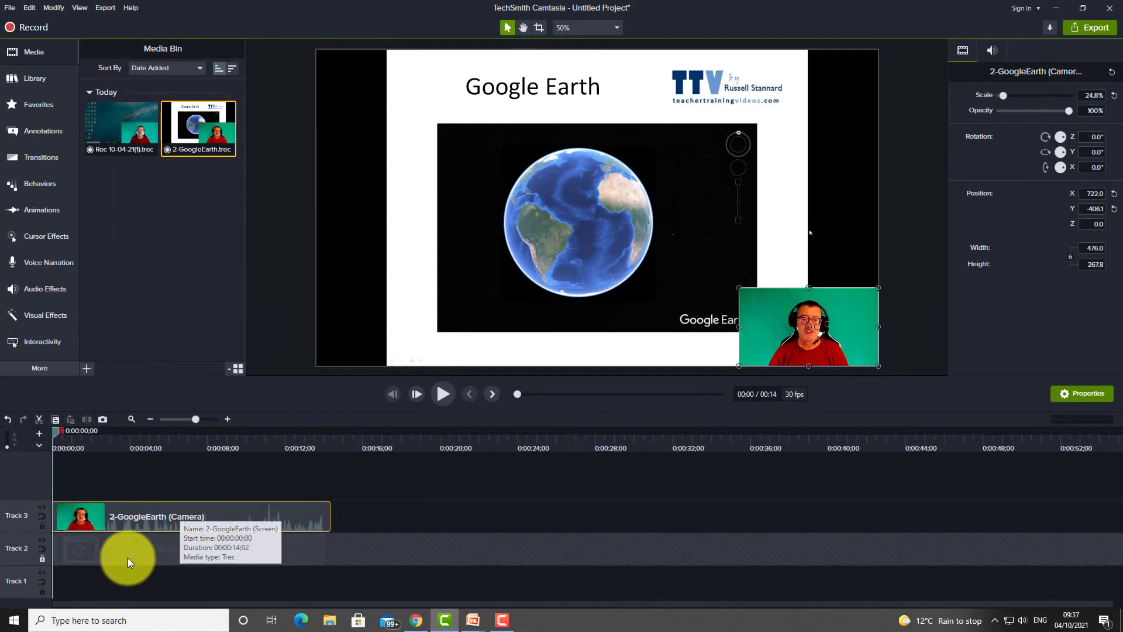
left_click(531, 235)
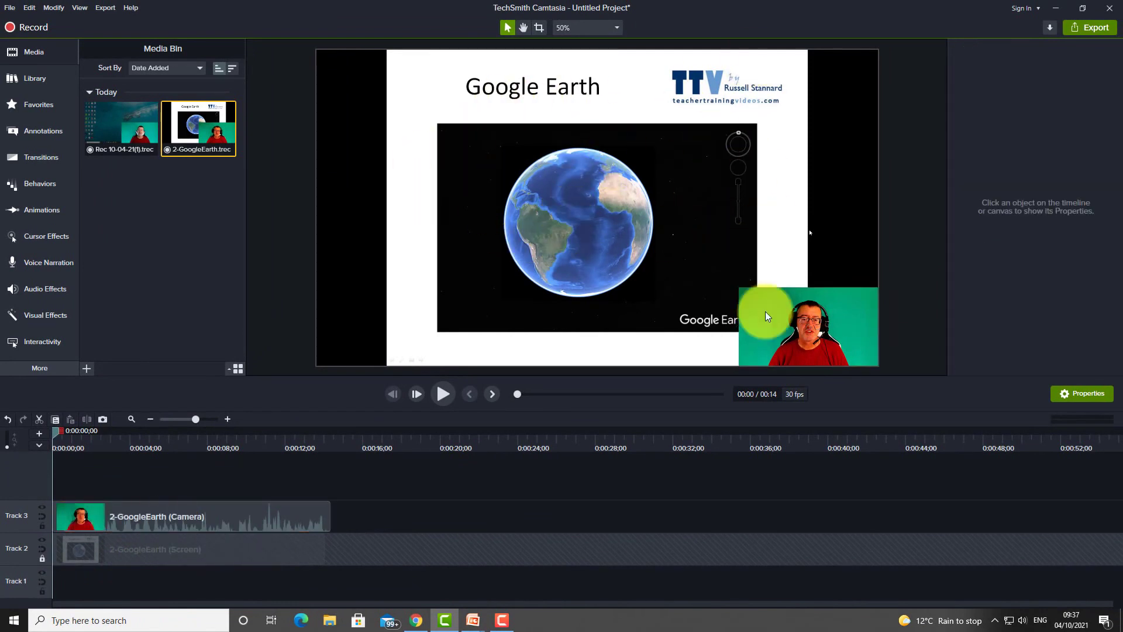
left_click(752, 291)
left_click_drag(736, 285, 644, 234)
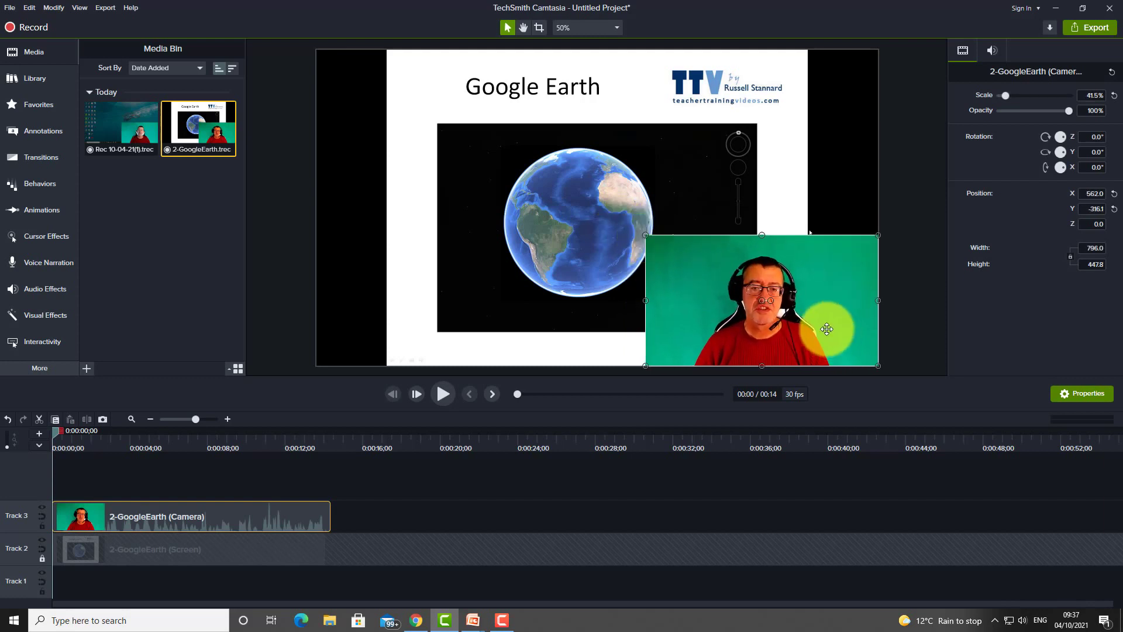
left_click_drag(778, 291, 462, 126)
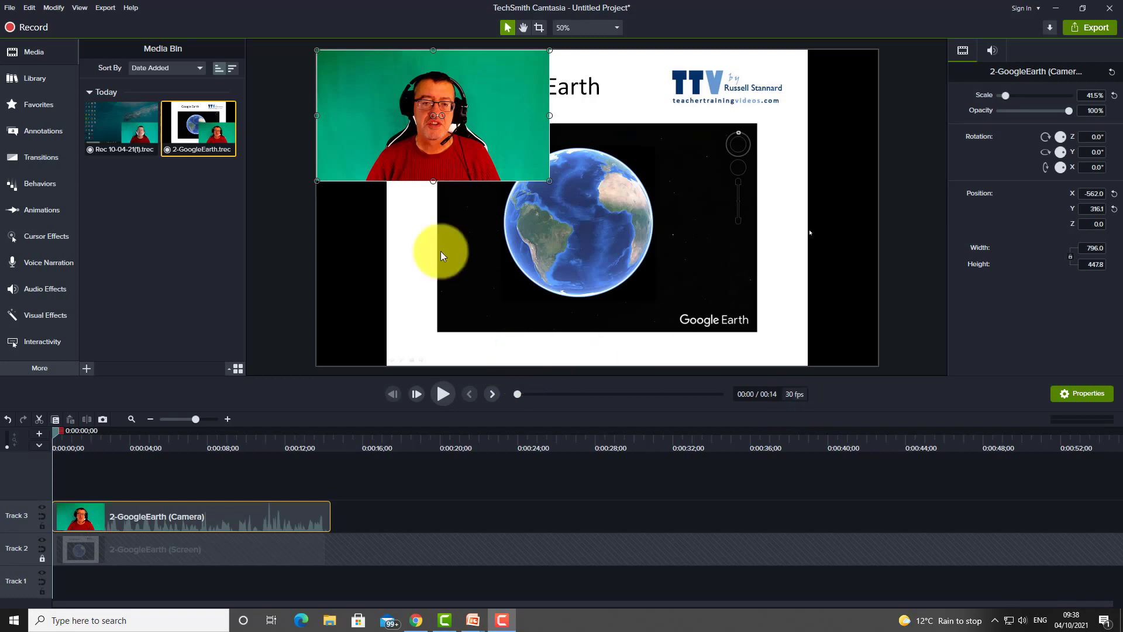
Crop green background off the webcam's right, left and top edges and push it into the lower-left corner
left_click_drag(426, 138, 428, 319)
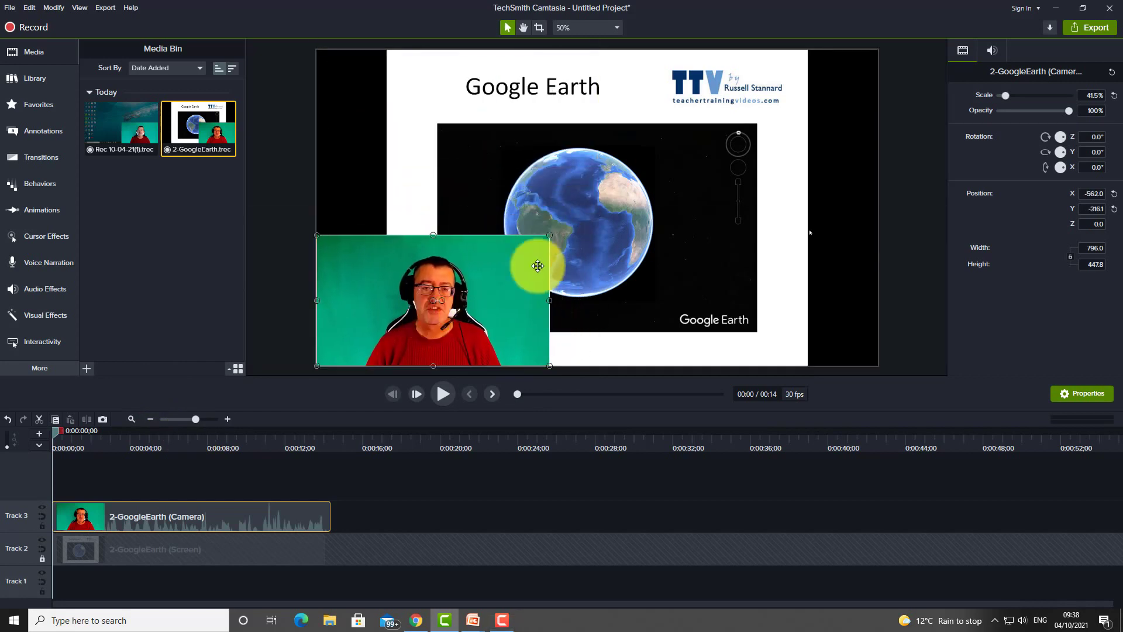
left_click(538, 28)
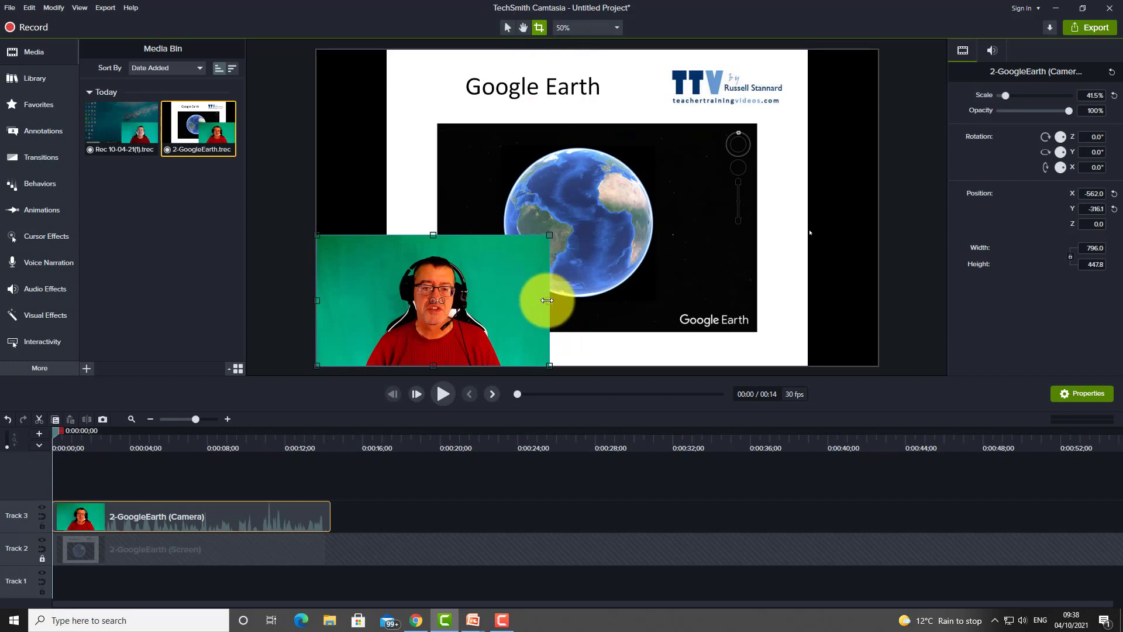
left_click_drag(546, 301, 511, 300)
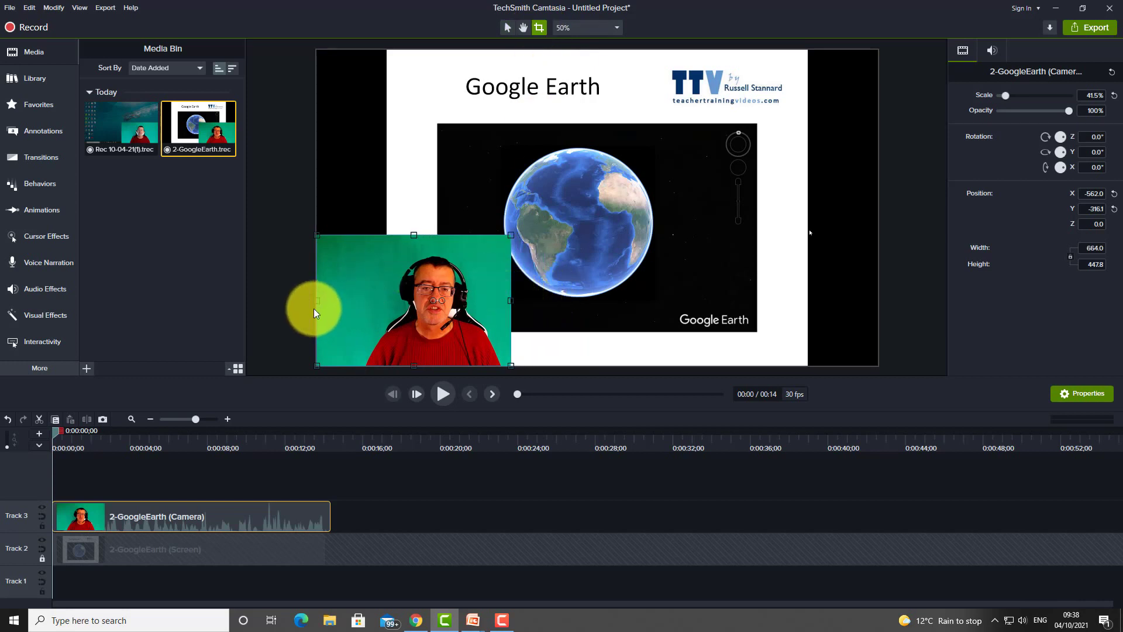
left_click_drag(315, 299, 345, 301)
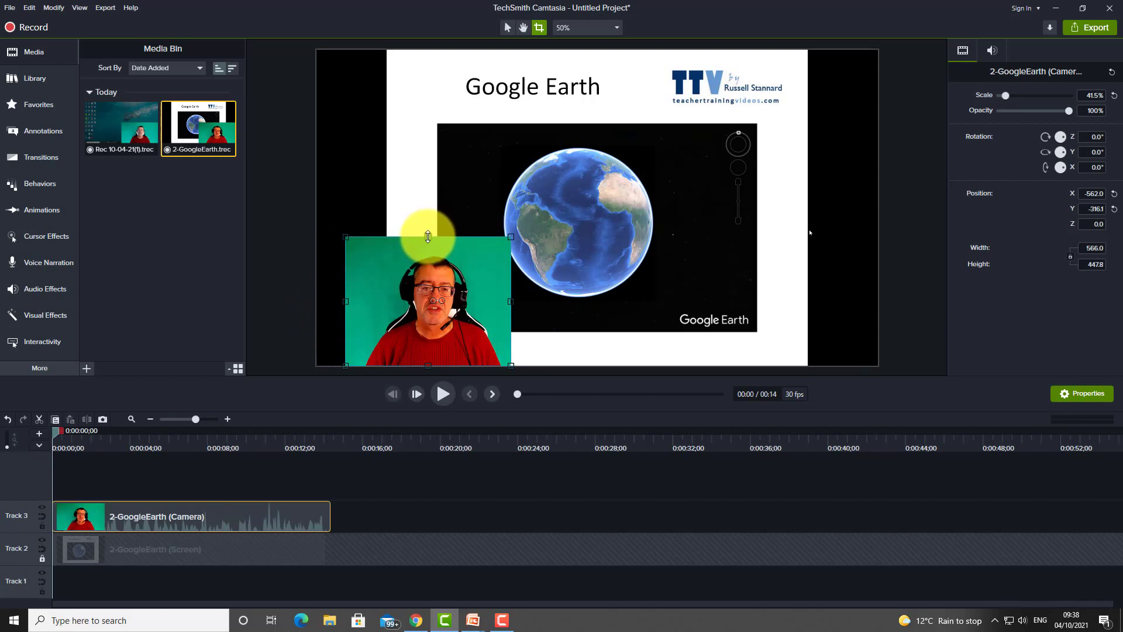
left_click_drag(428, 236, 428, 242)
left_click_drag(441, 298, 423, 296)
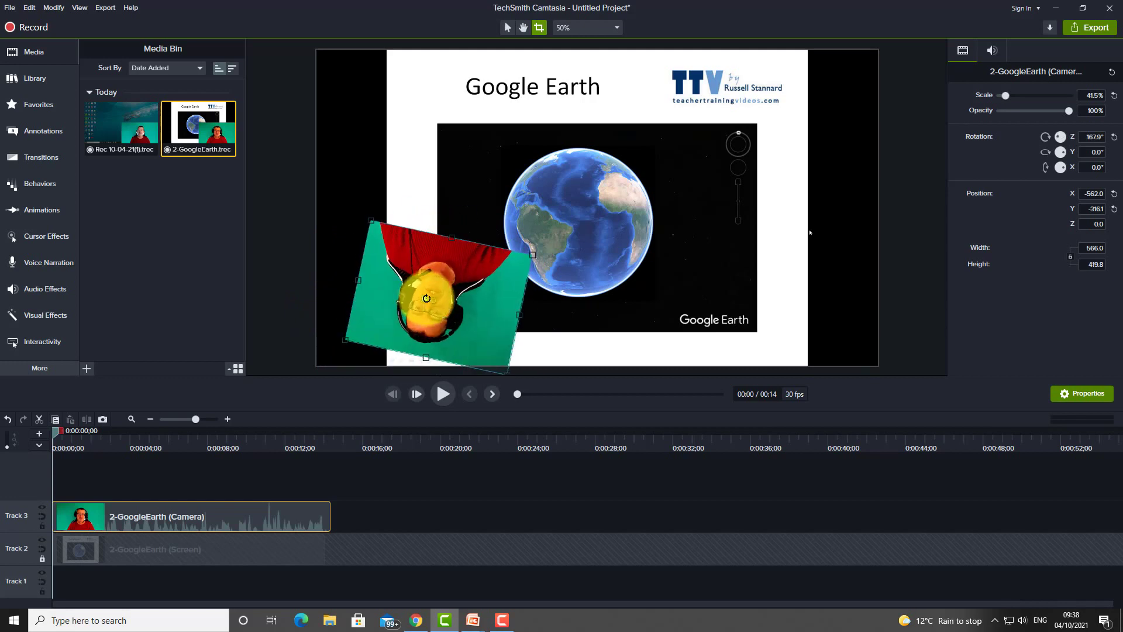
key("ctrl+z")
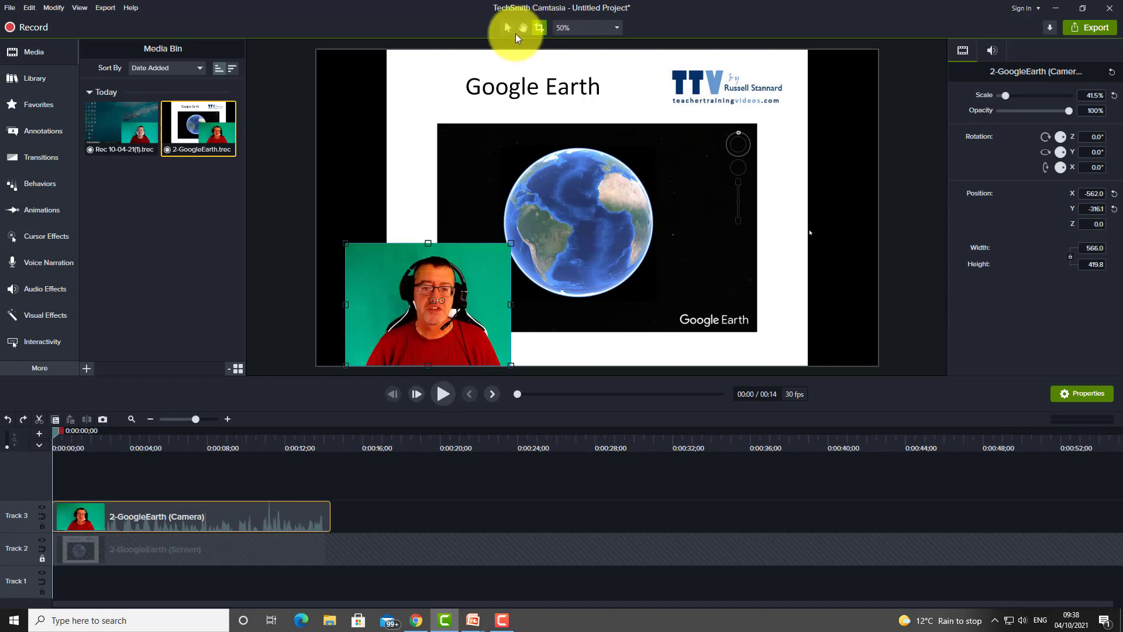
left_click(505, 29)
left_click_drag(445, 321, 416, 320)
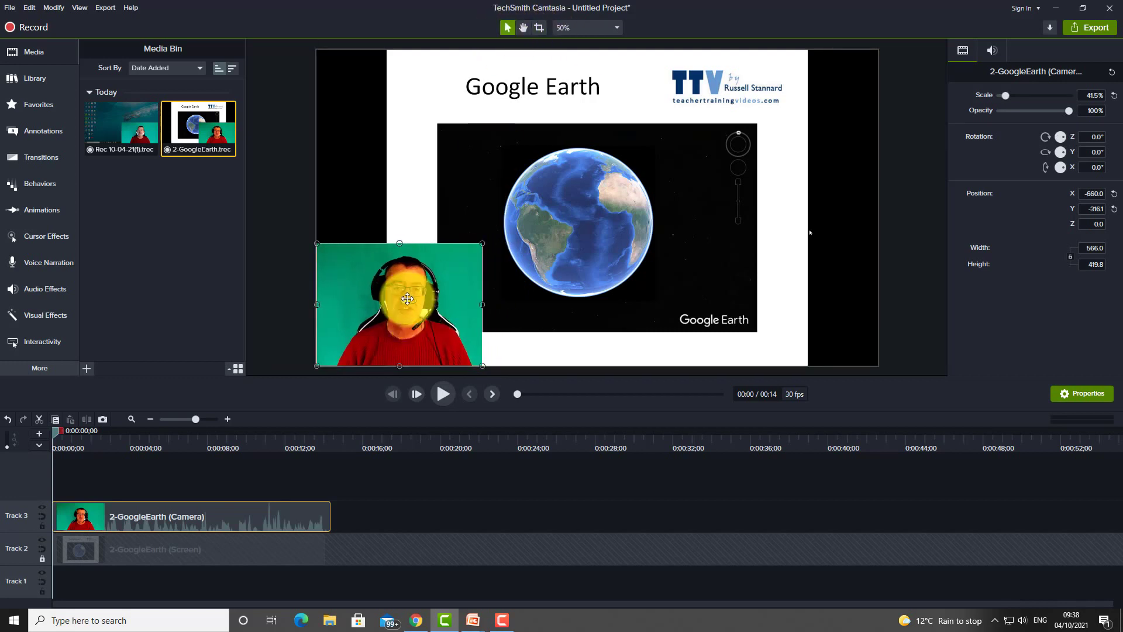
Play the preview to about 0:05 and split the camera clip at that point
left_click(445, 395)
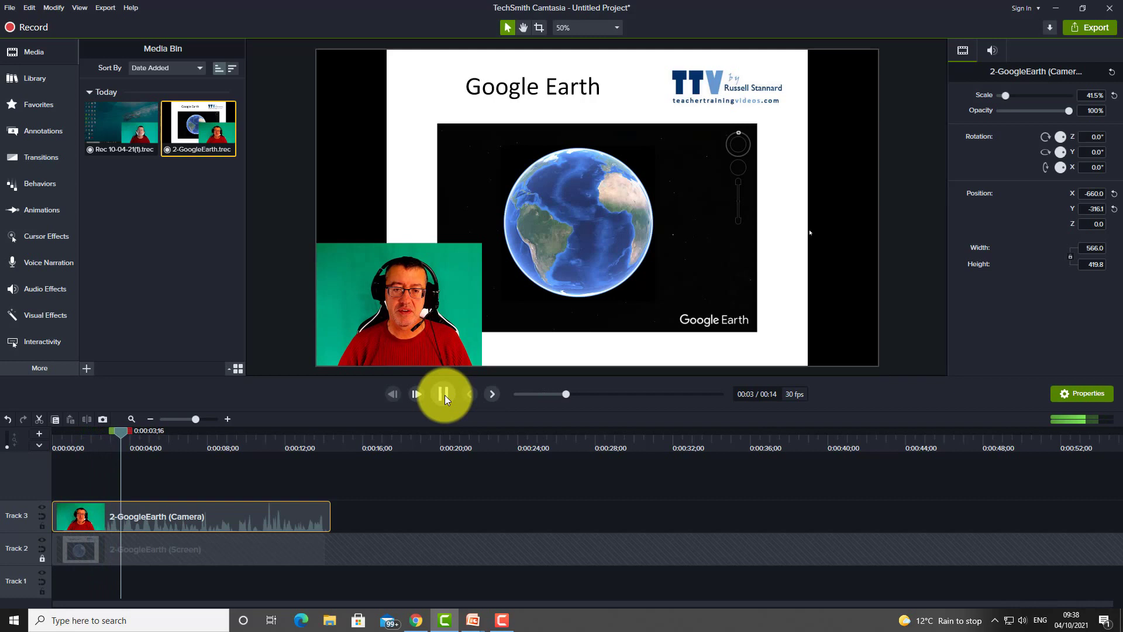
left_click(445, 395)
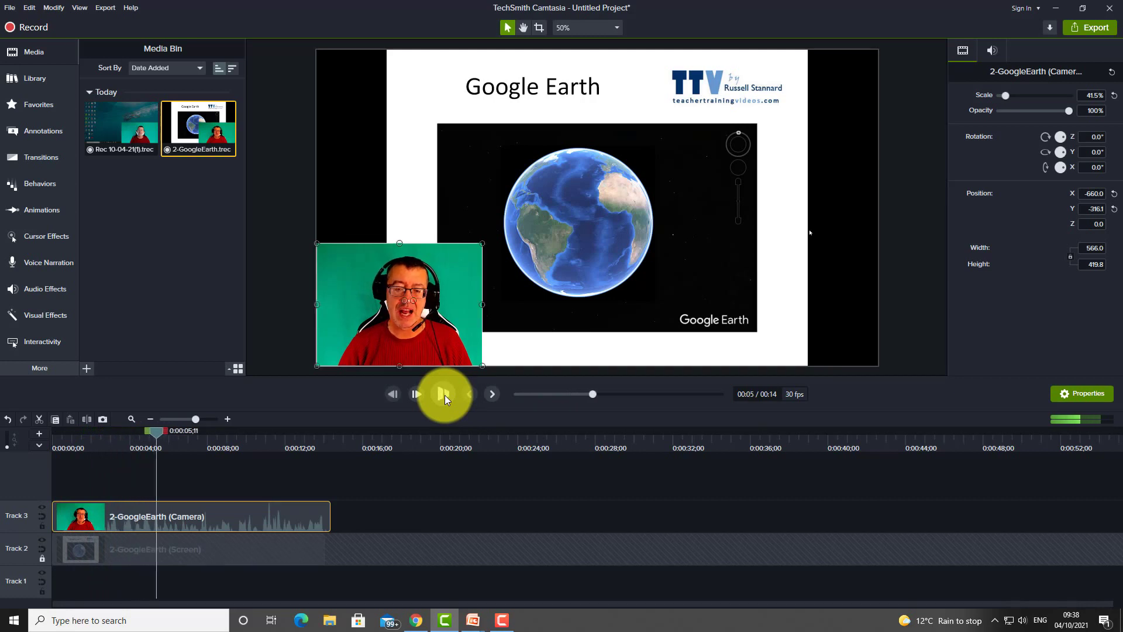
left_click(173, 553)
left_click(175, 516)
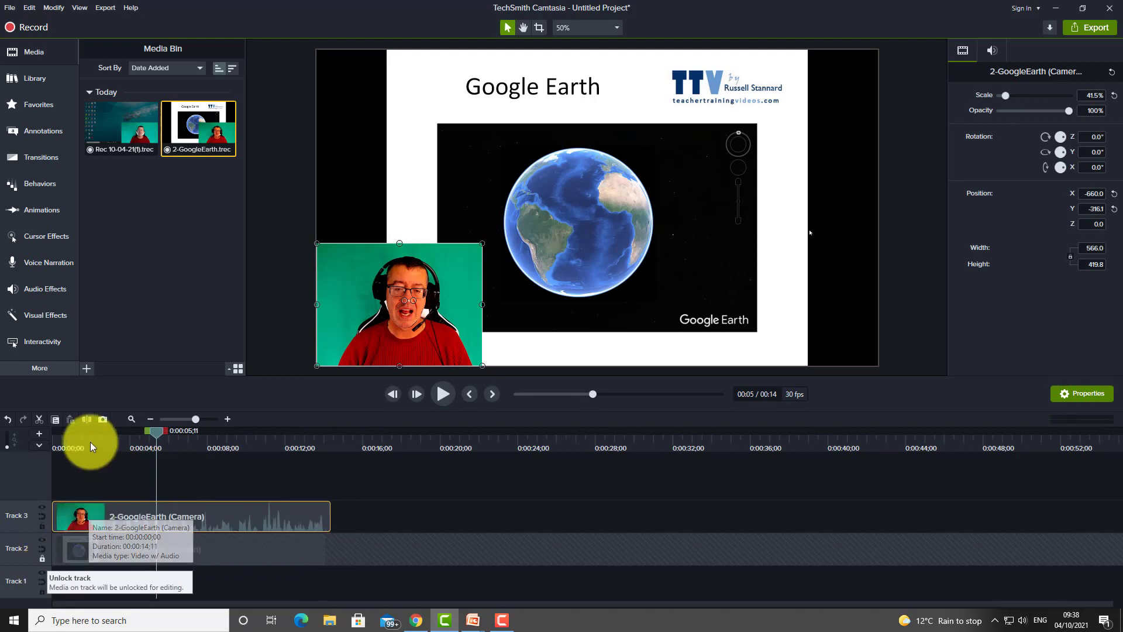
left_click(86, 419)
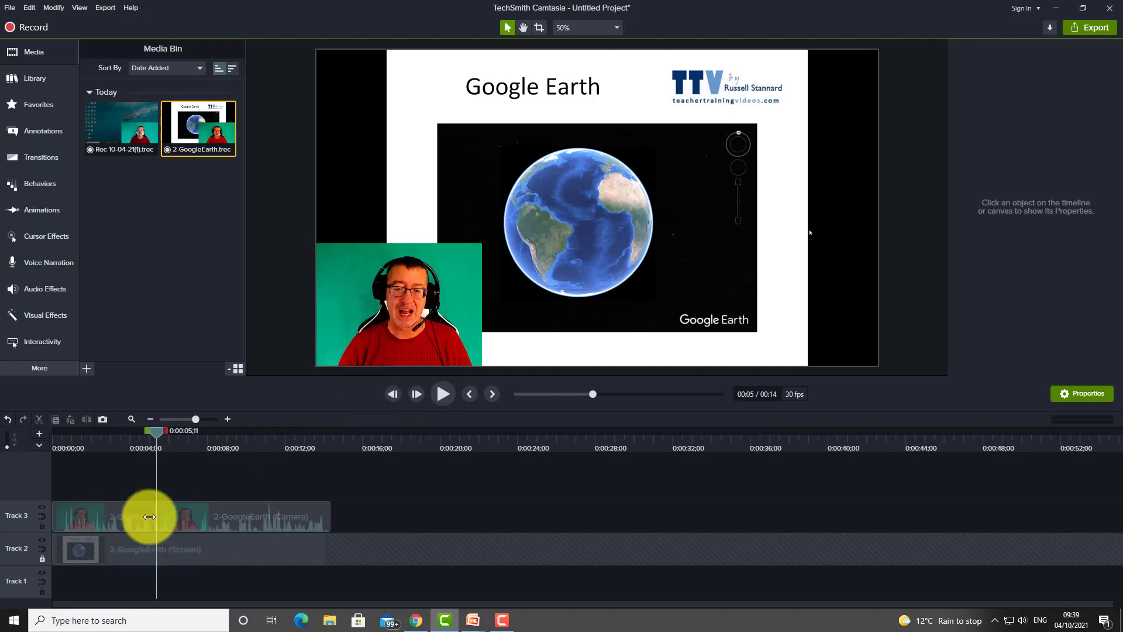
Move the second camera piece's webcam to the lower right and play back to check it
left_click(423, 323)
left_click_drag(437, 324, 748, 327)
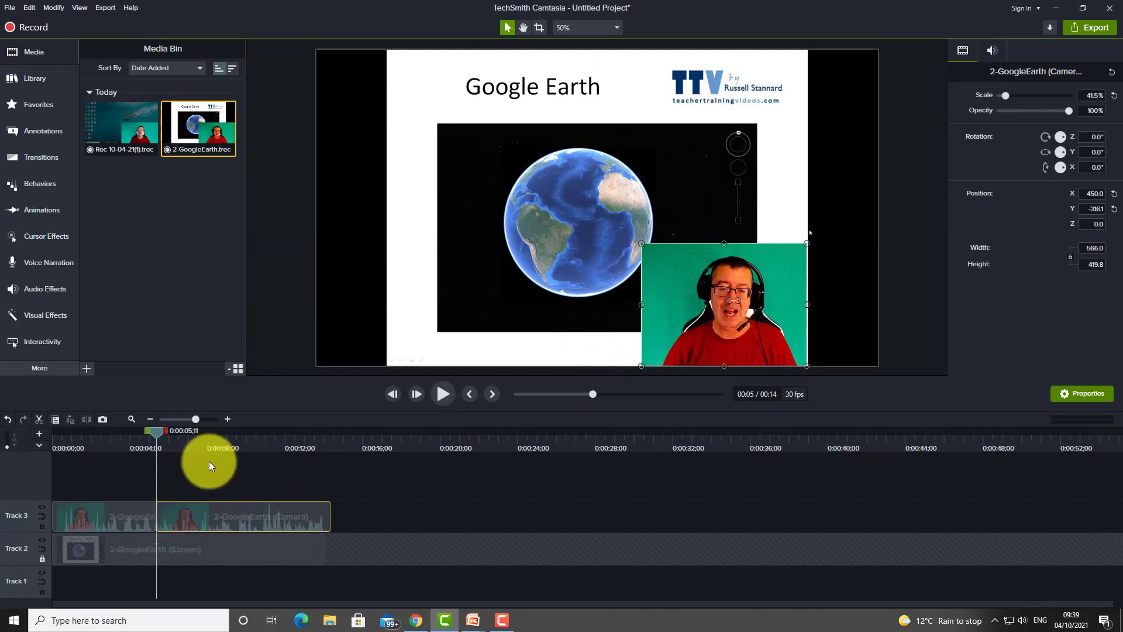
mouse_move(157, 434)
left_mouse_down()
mouse_move(115, 433)
mouse_move(146, 434)
left_mouse_up()
left_click(448, 392)
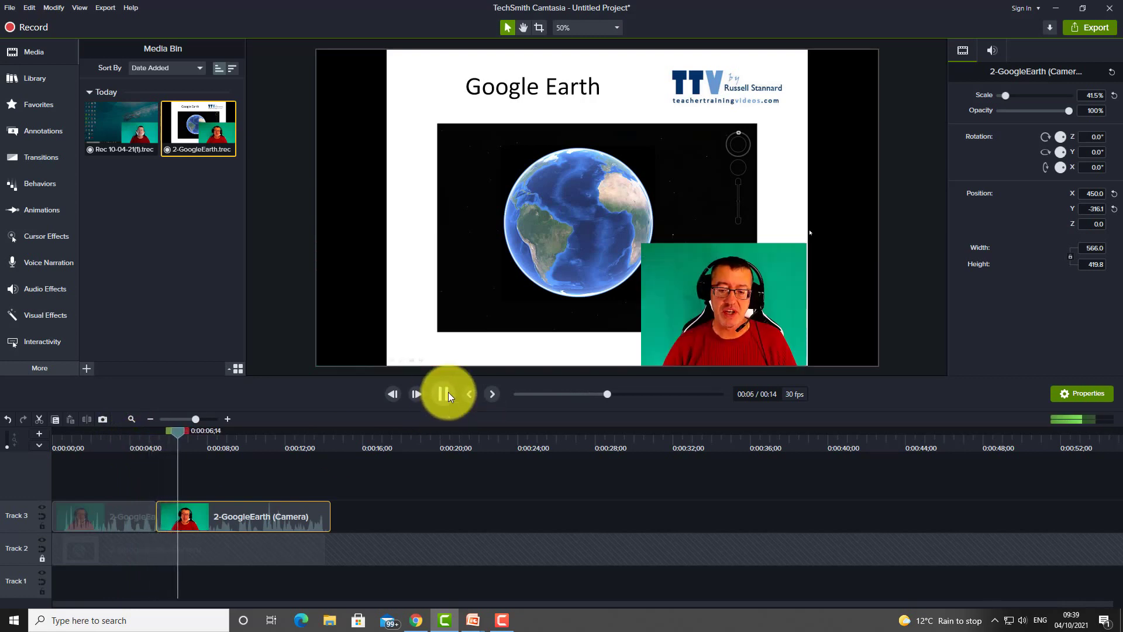
left_click(682, 333)
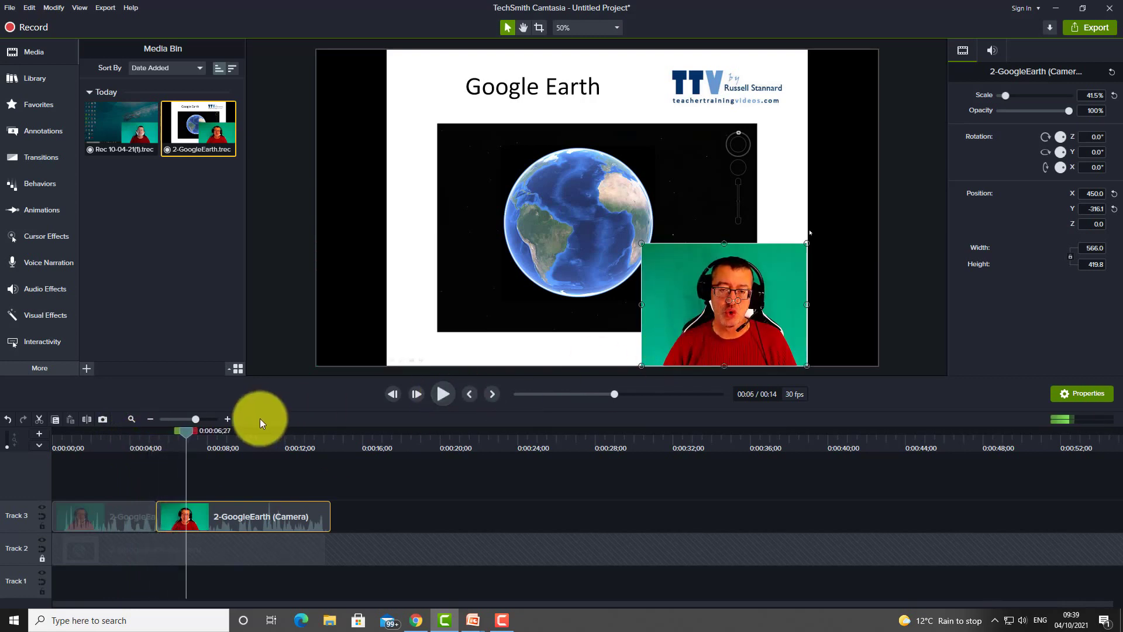
Split the camera clip near 0:09 and move the third piece's webcam to the top centre
left_click_drag(179, 437, 223, 440)
left_click(255, 479)
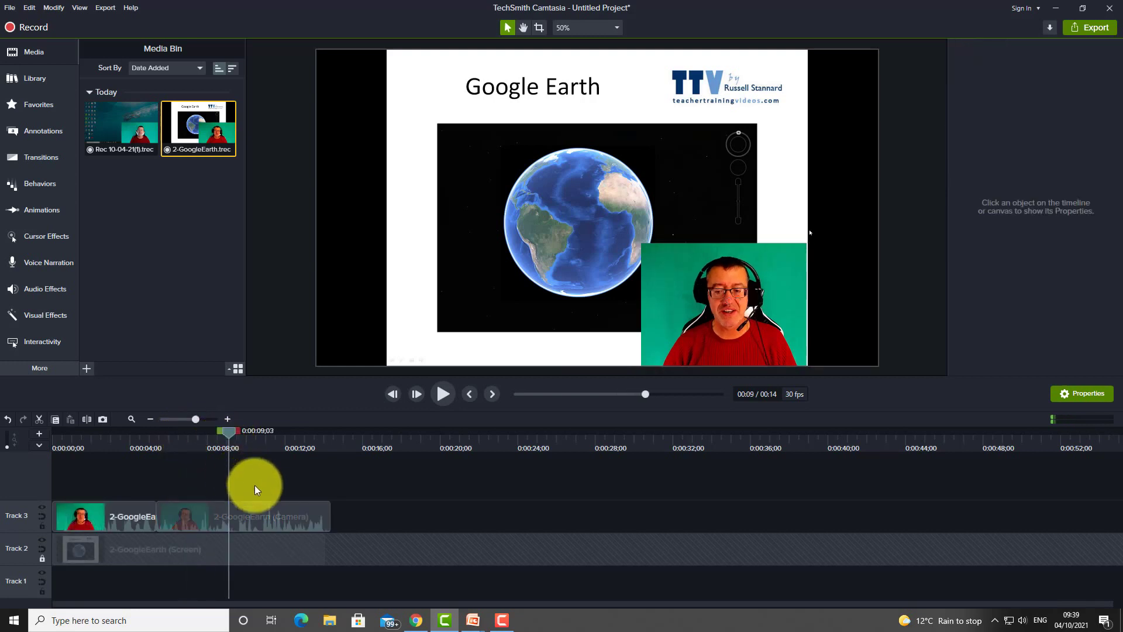
left_click(90, 420)
left_click(736, 327)
left_click_drag(736, 326, 586, 130)
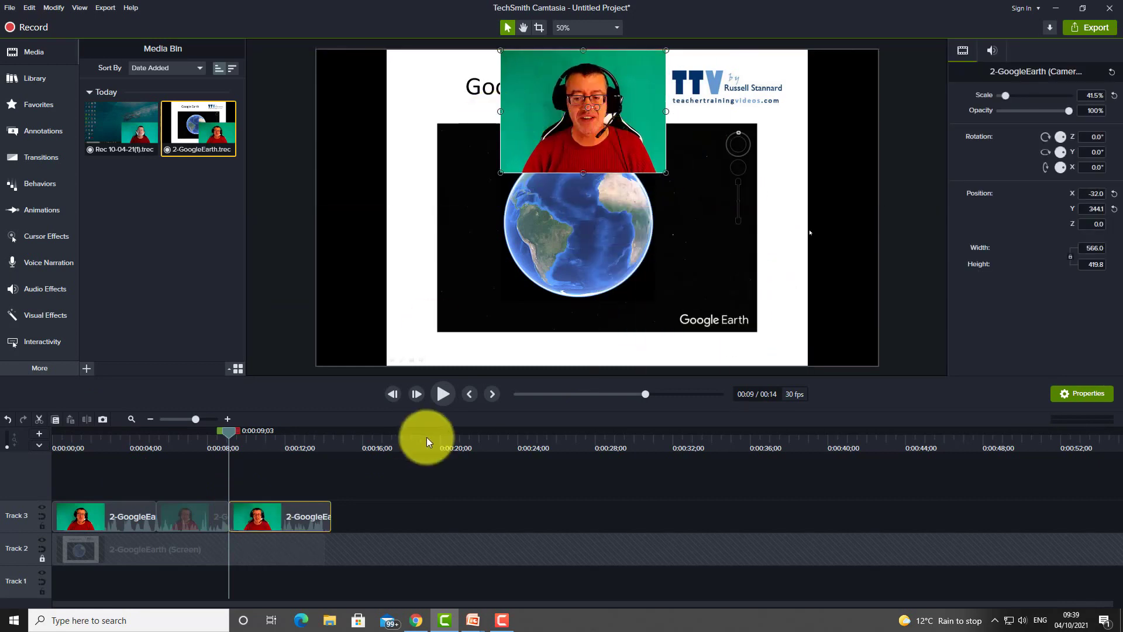
Scrub to about 0:11 and shrink the top-centre webcam overlay to 25.8% scale
left_click_drag(231, 434, 219, 476)
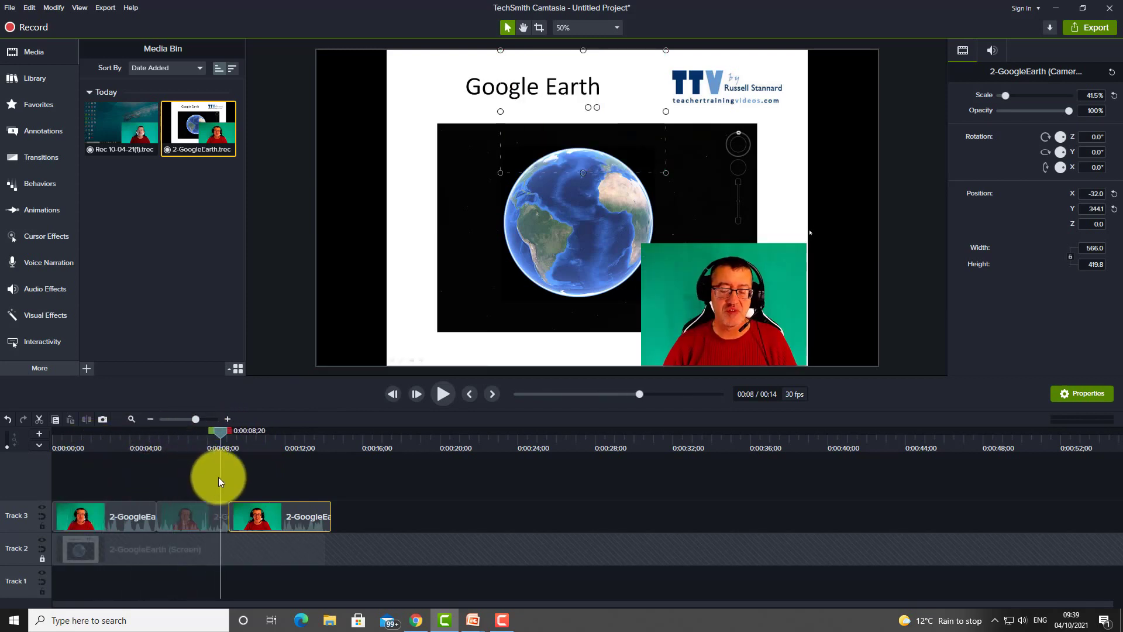
left_click(444, 404)
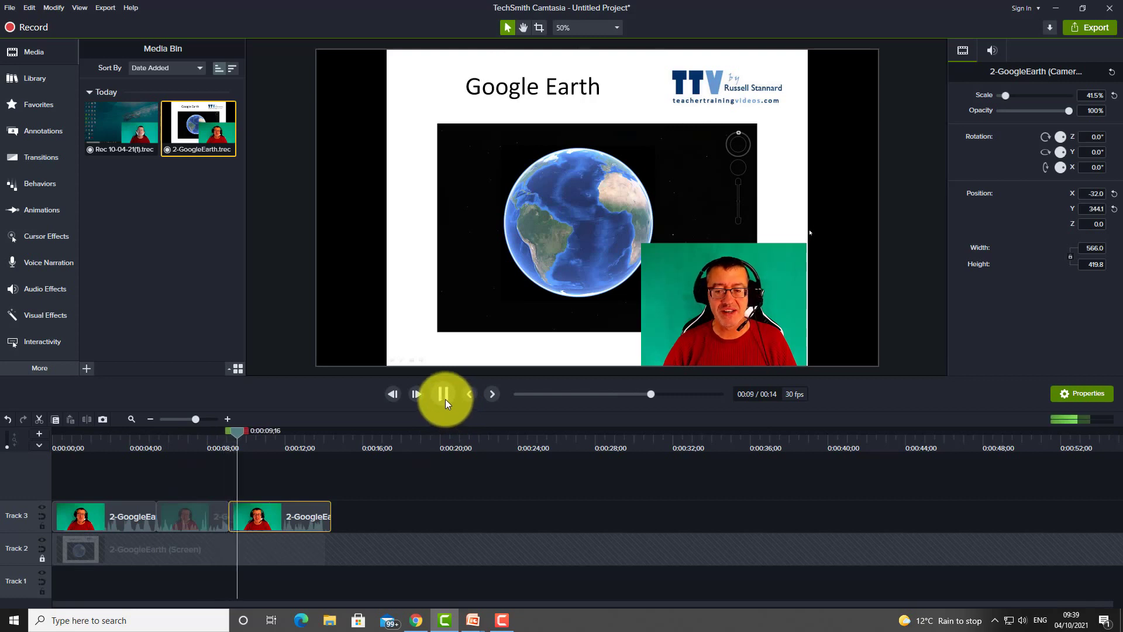
left_click(533, 101)
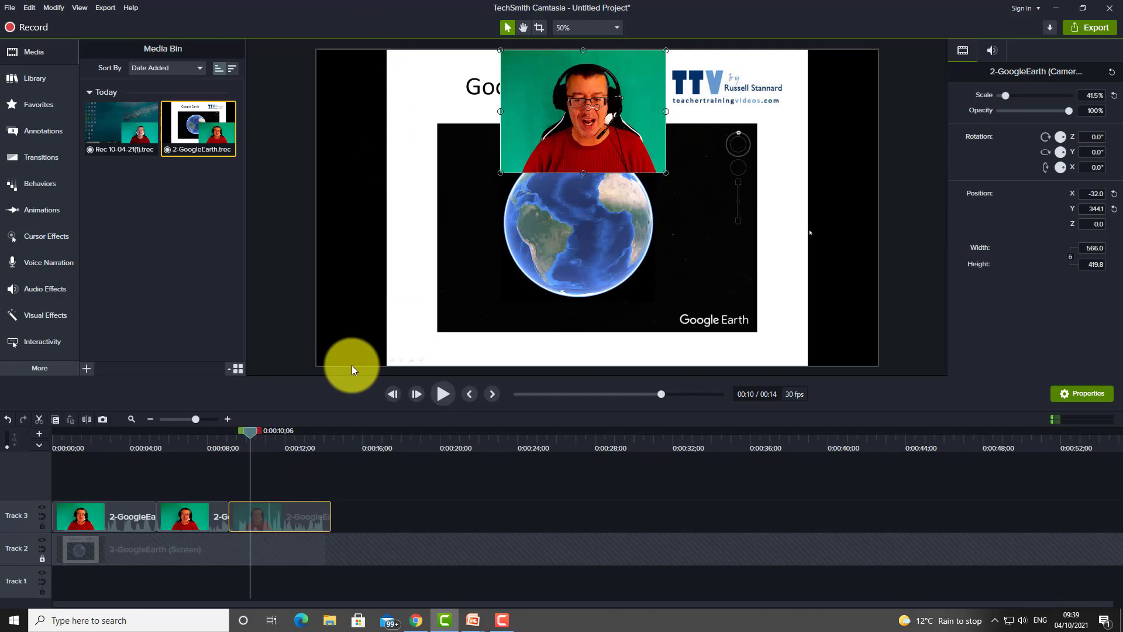
left_click_drag(256, 439, 194, 457)
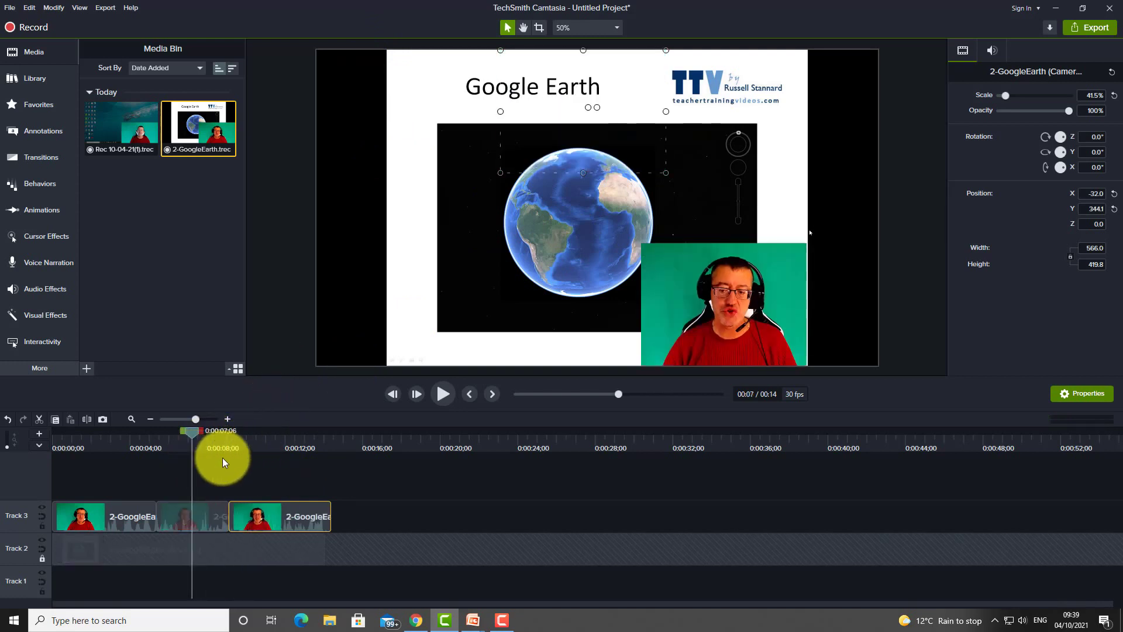
left_click_drag(189, 434, 275, 439)
left_click_drag(666, 171, 603, 126)
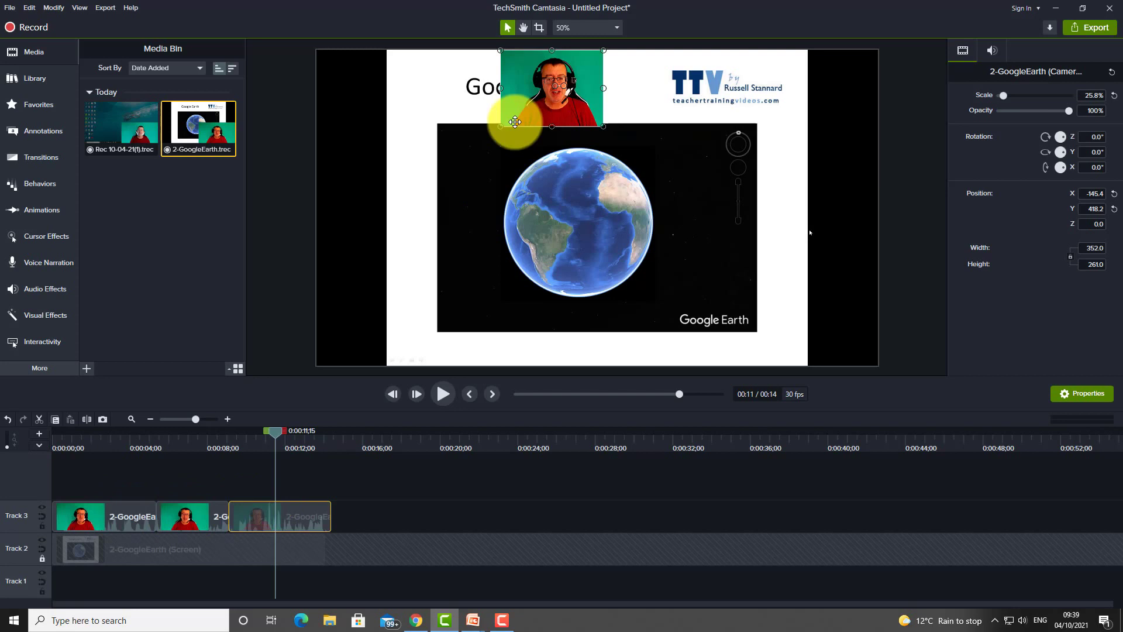
Scale the third webcam piece to 106.7% (1456.3×1080) and centre it on the canvas
left_click_drag(274, 432, 188, 433)
left_click(443, 394)
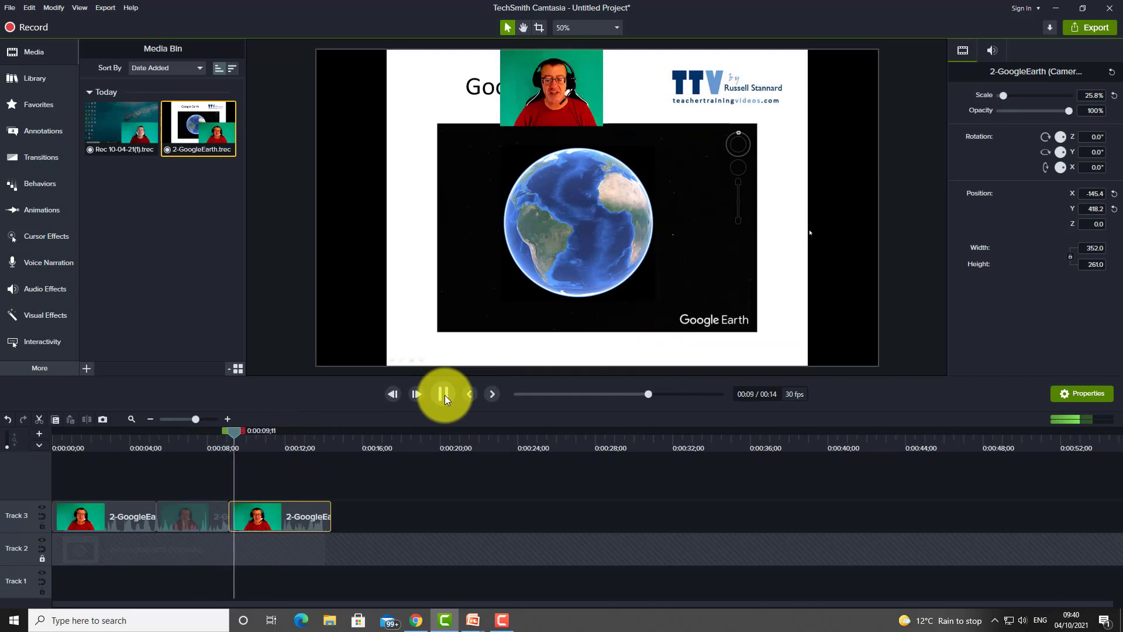
left_click(444, 394)
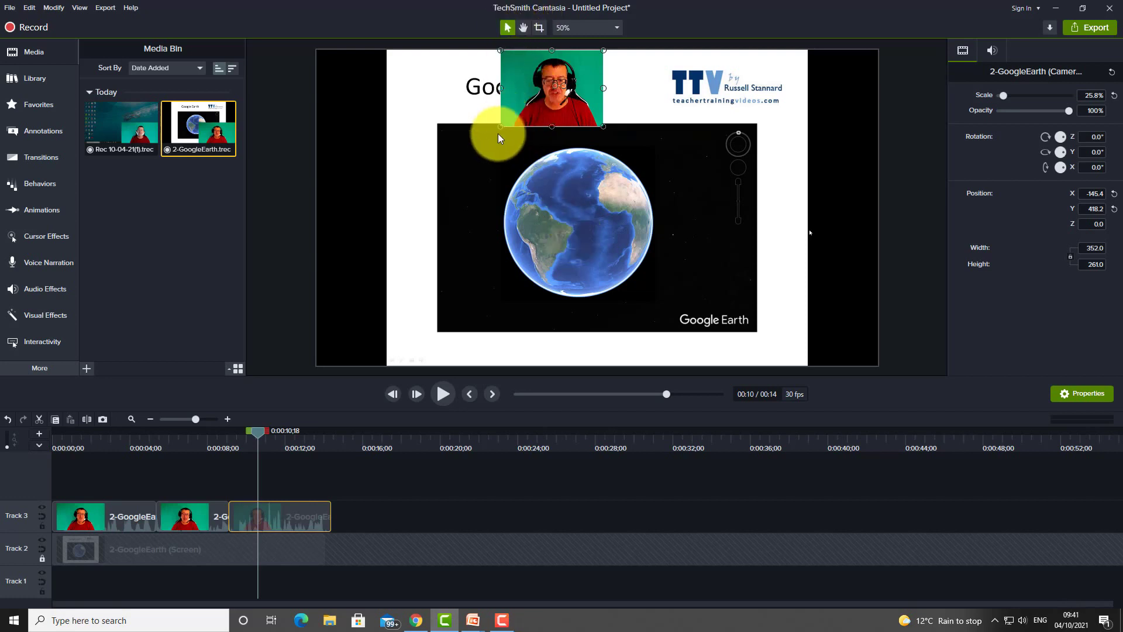
left_click_drag(500, 127, 383, 258)
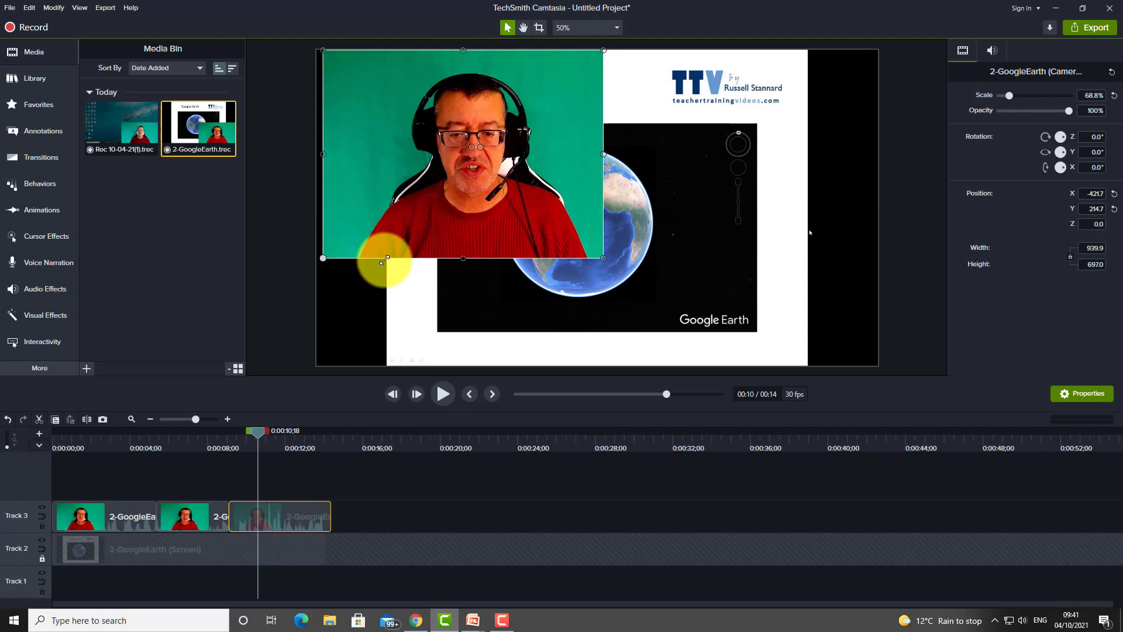
left_click_drag(607, 266, 717, 366)
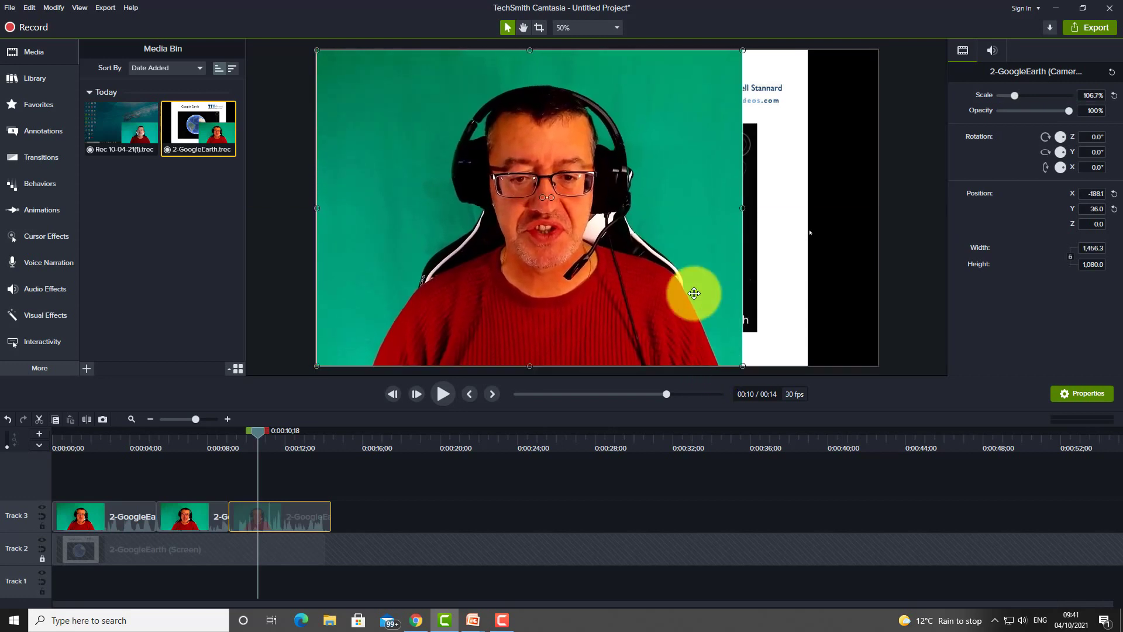
left_click_drag(602, 243, 674, 243)
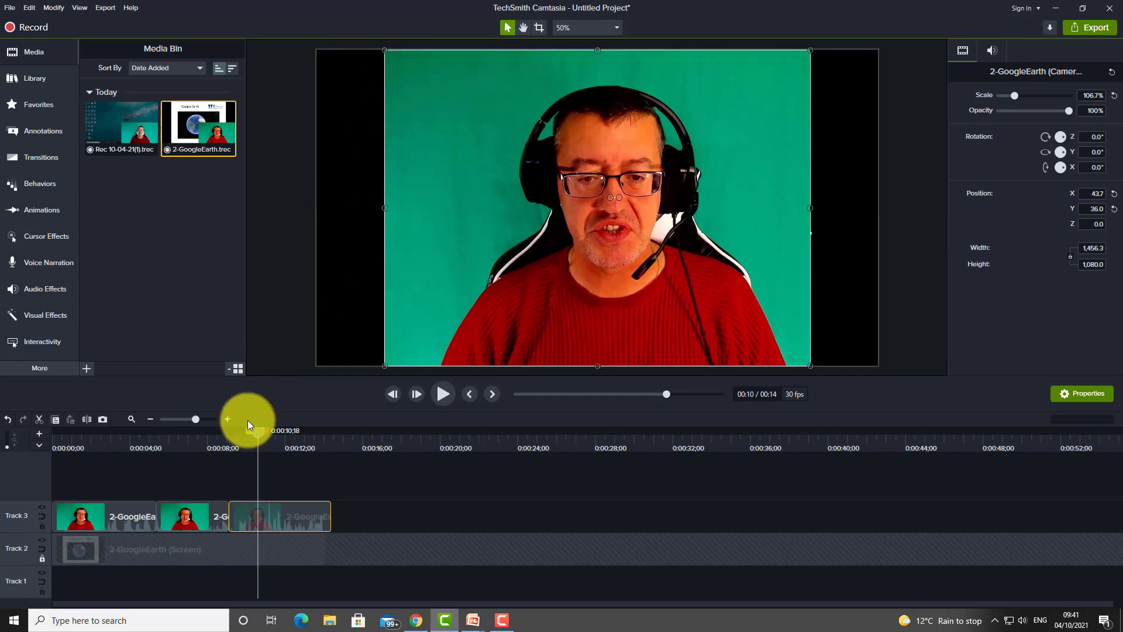
Play back from about 8 seconds to review the switch to the full-frame webcam
left_click_drag(259, 433, 183, 432)
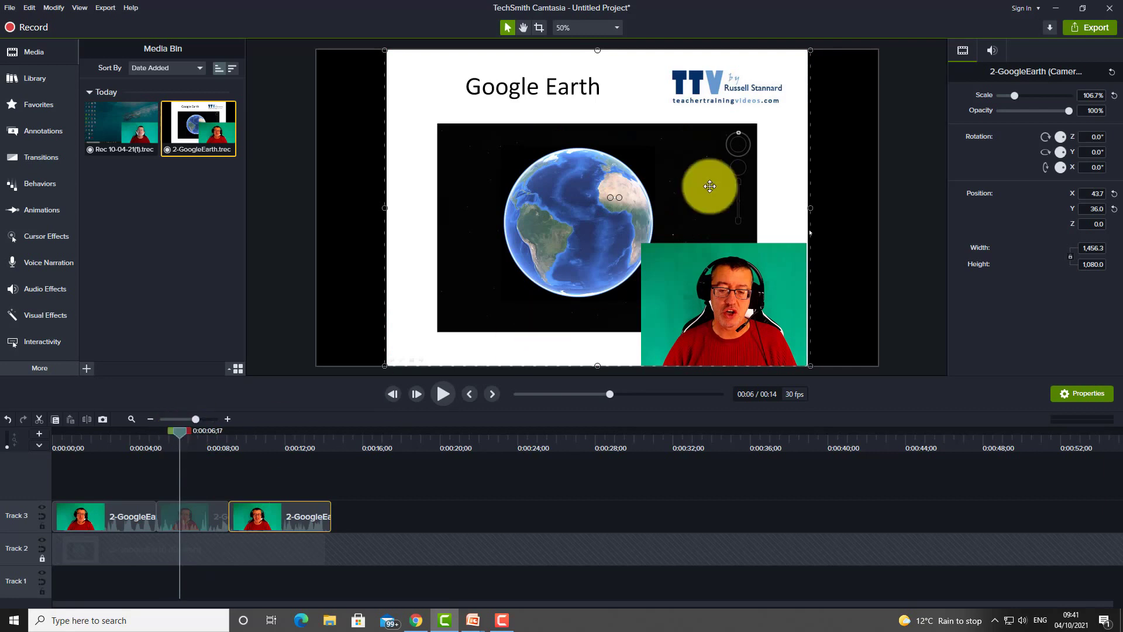
left_click_drag(179, 431, 90, 435)
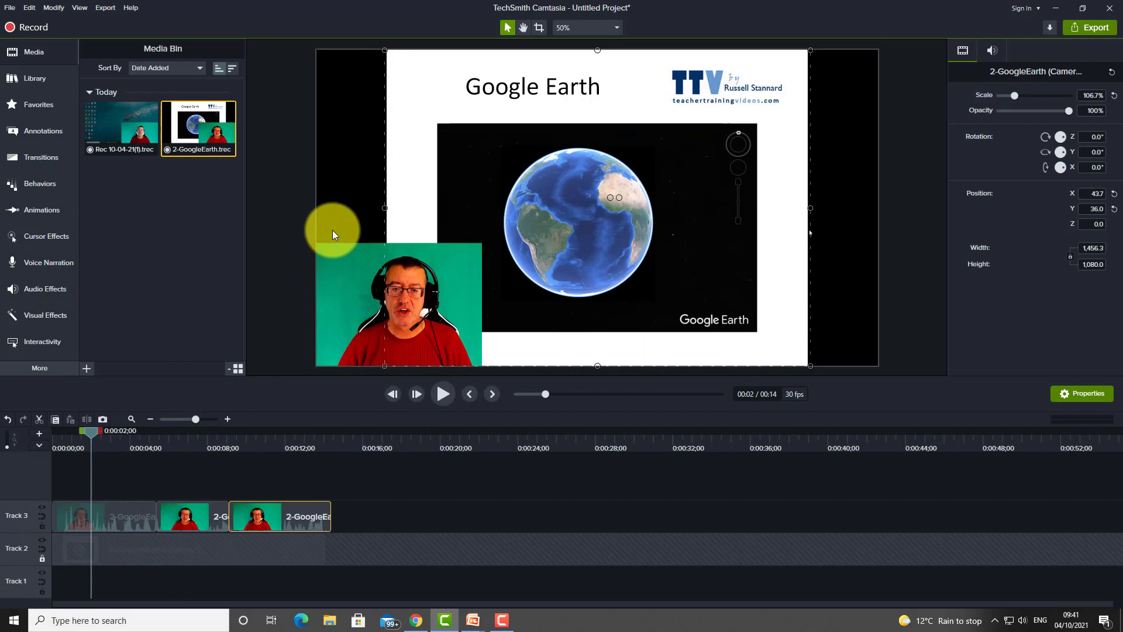
left_click_drag(93, 433, 219, 436)
left_click(442, 393)
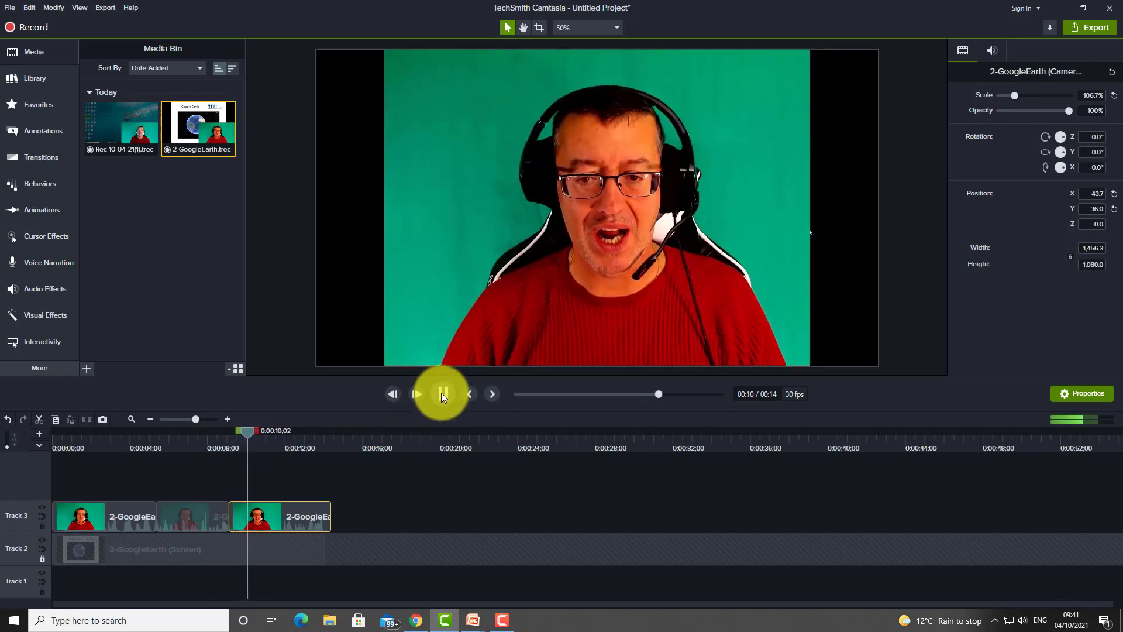
left_click(443, 393)
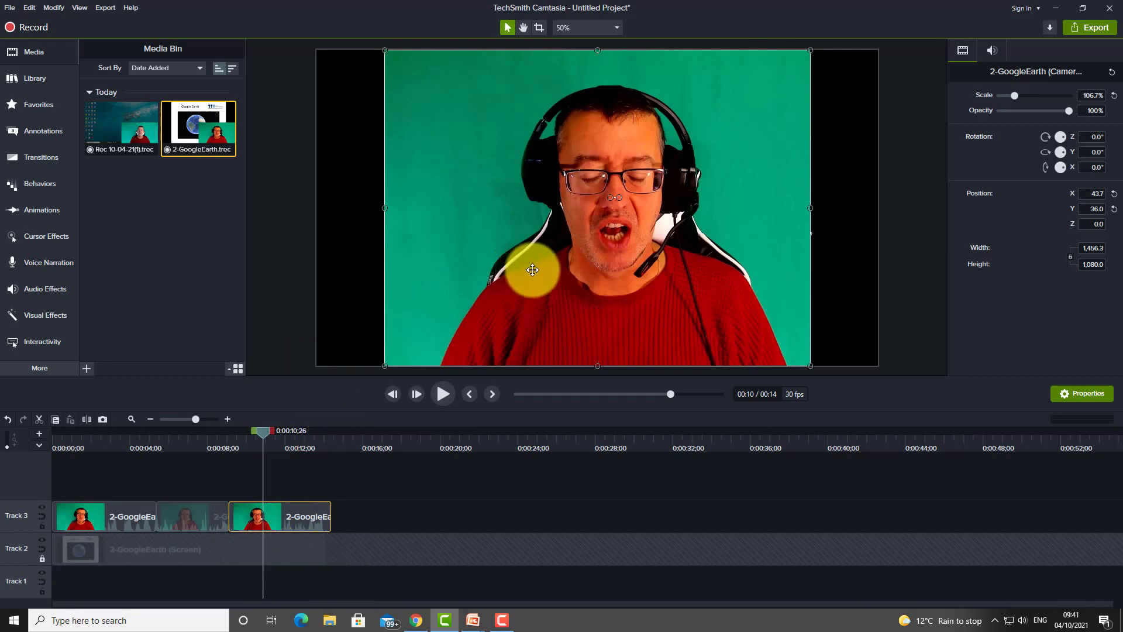
Unlock Track 2 and trim the end of the last webcam clip on Track 3
mouse_move(532, 269)
left_mouse_down()
mouse_move(925, 238)
mouse_move(533, 270)
left_mouse_up()
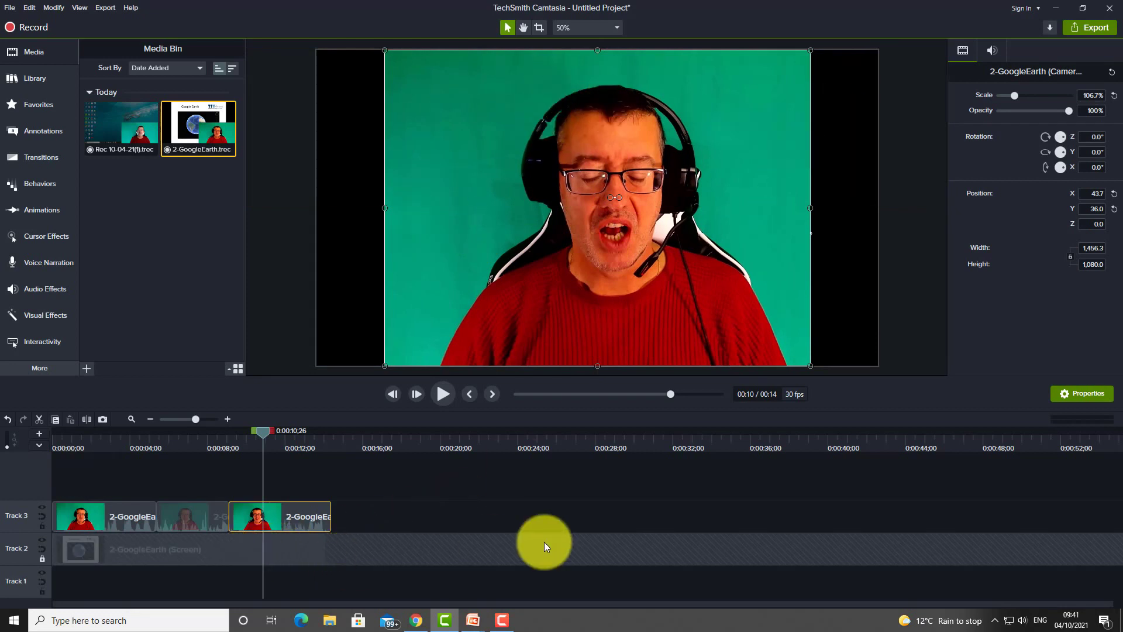
left_click_drag(265, 433, 343, 433)
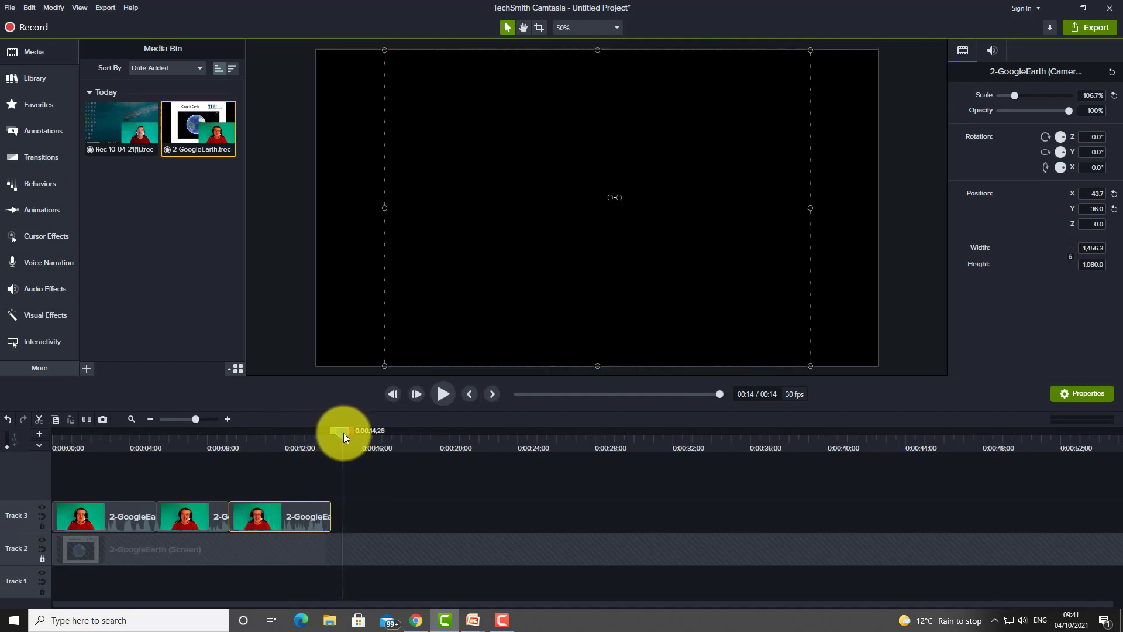
left_click(43, 560)
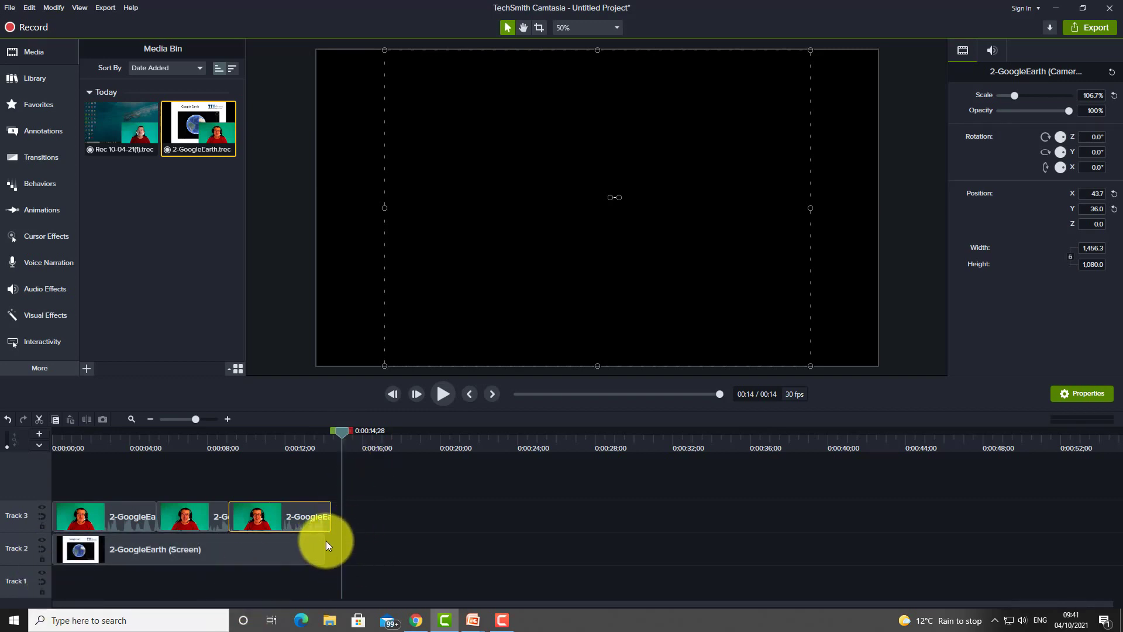
left_click_drag(328, 515, 287, 515)
left_click_drag(342, 433, 271, 471)
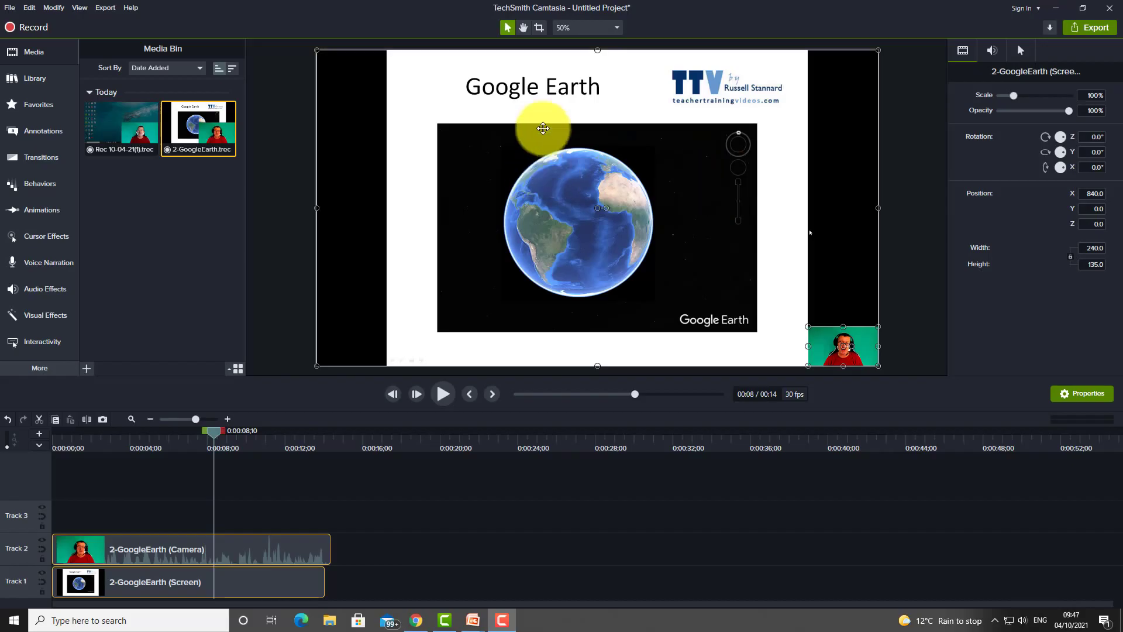
Delete the Google Earth Screen clip and scale the webcam to 100%, filling the 1920×1080 frame
left_click_drag(807, 326, 833, 326)
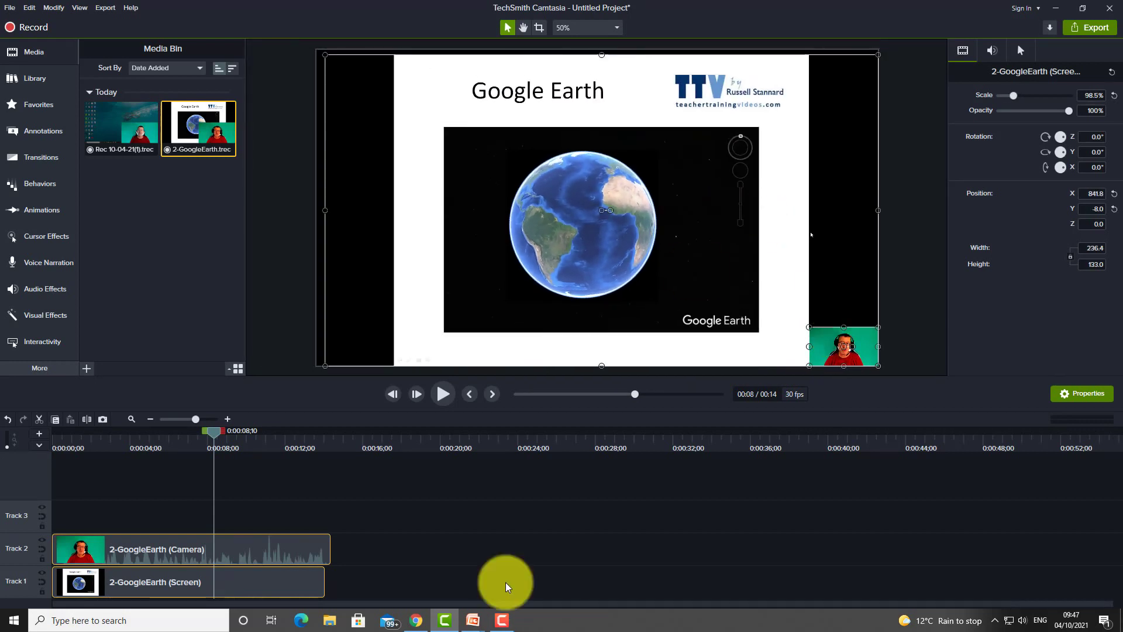
left_click(402, 584)
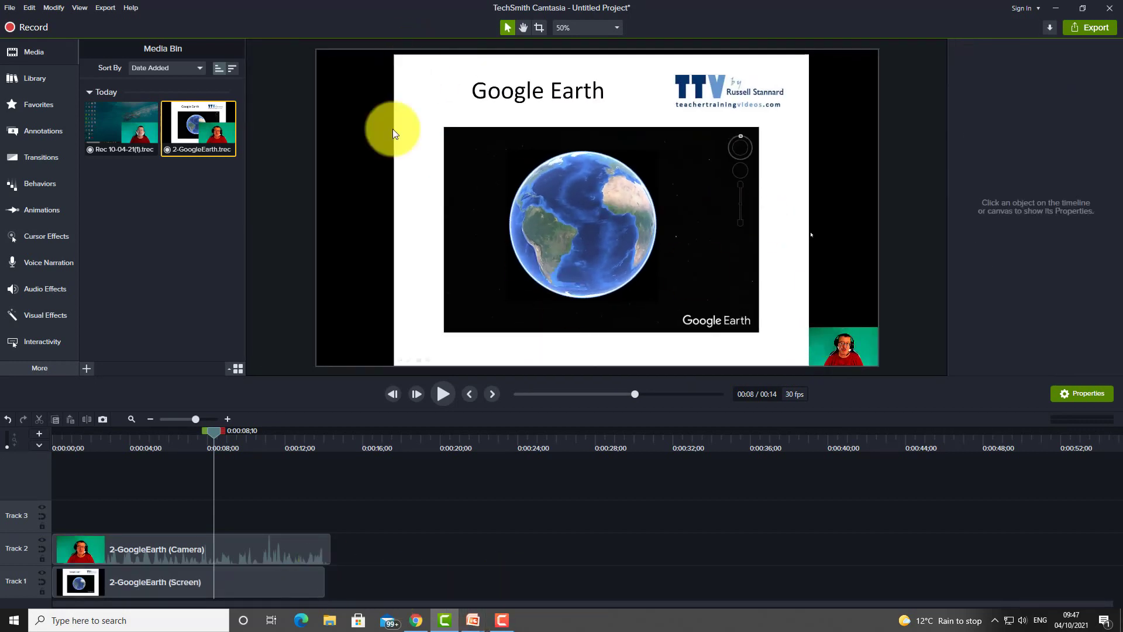
left_click(264, 586)
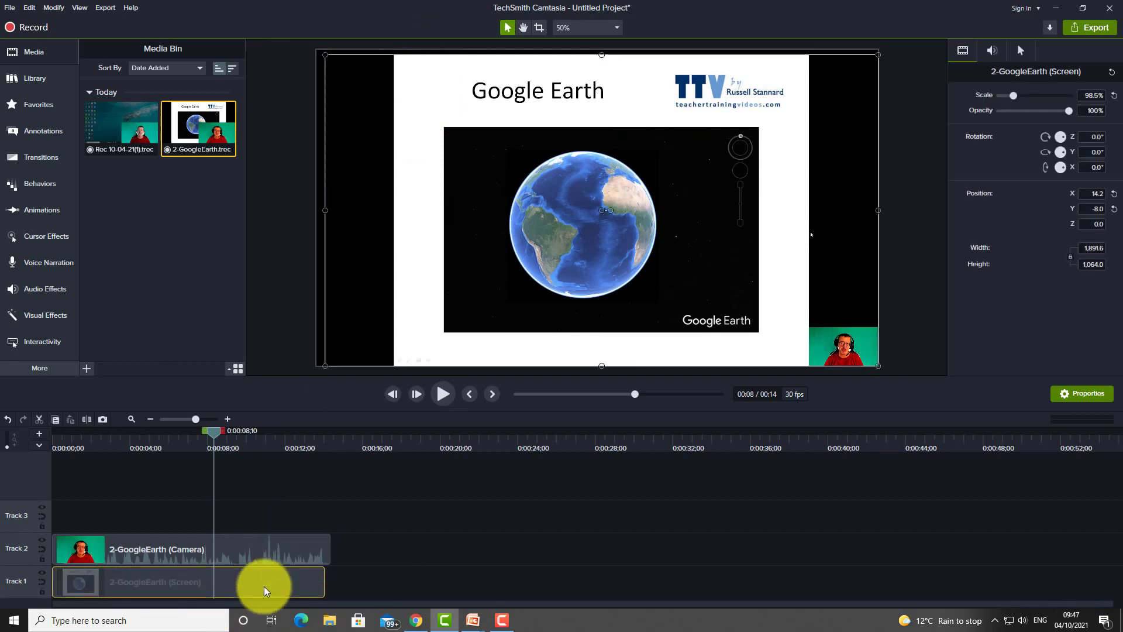
key("Delete")
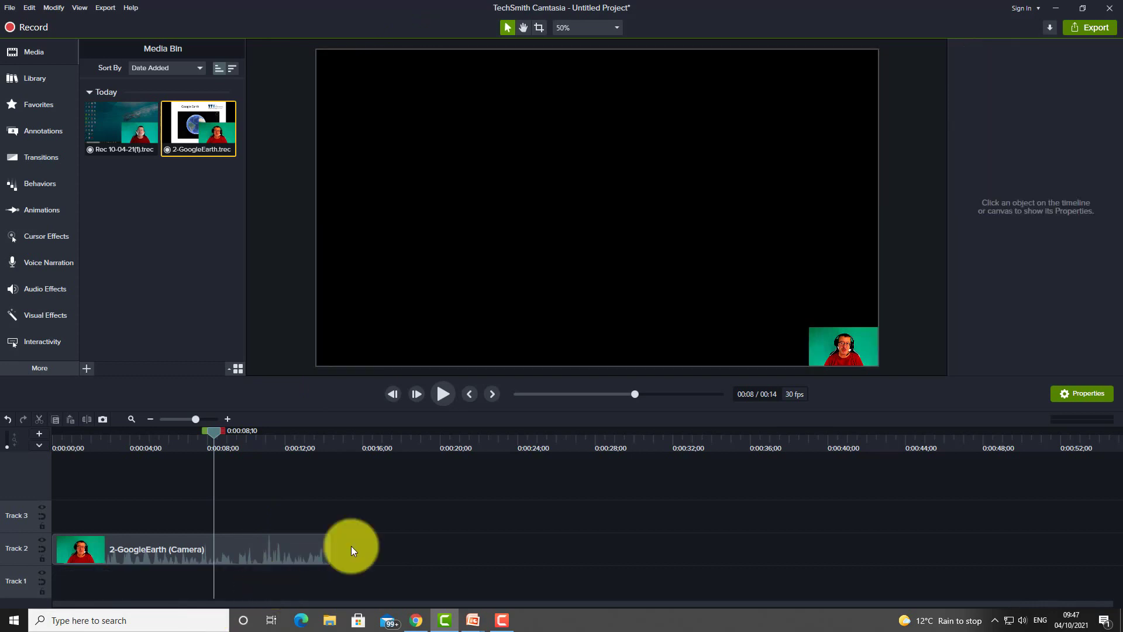
left_click(837, 354)
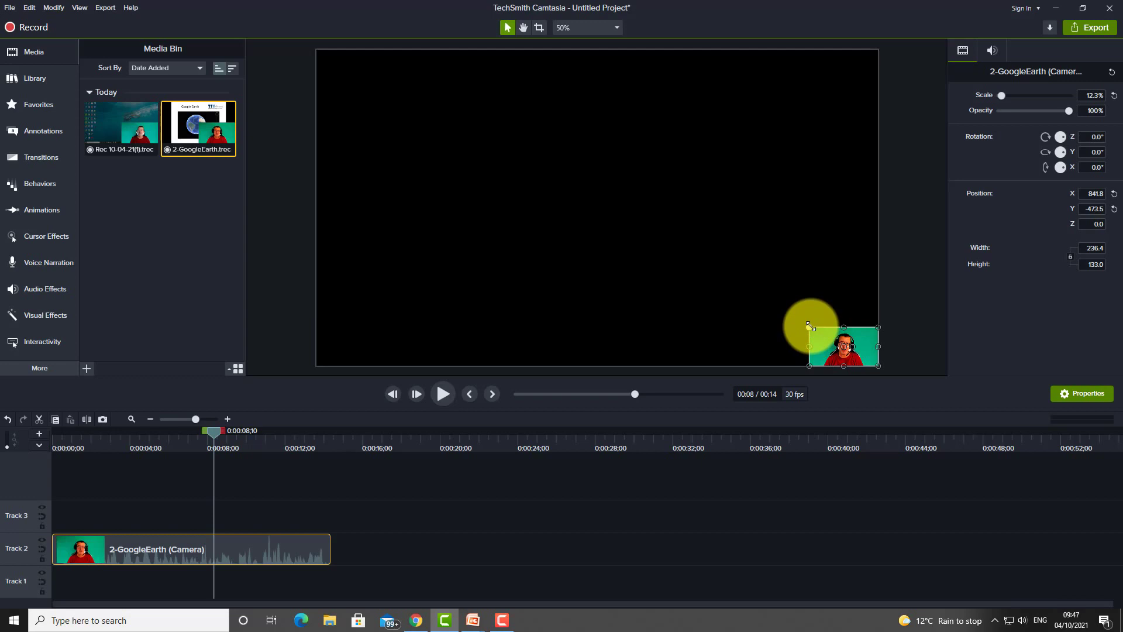
left_click_drag(809, 324, 480, 47)
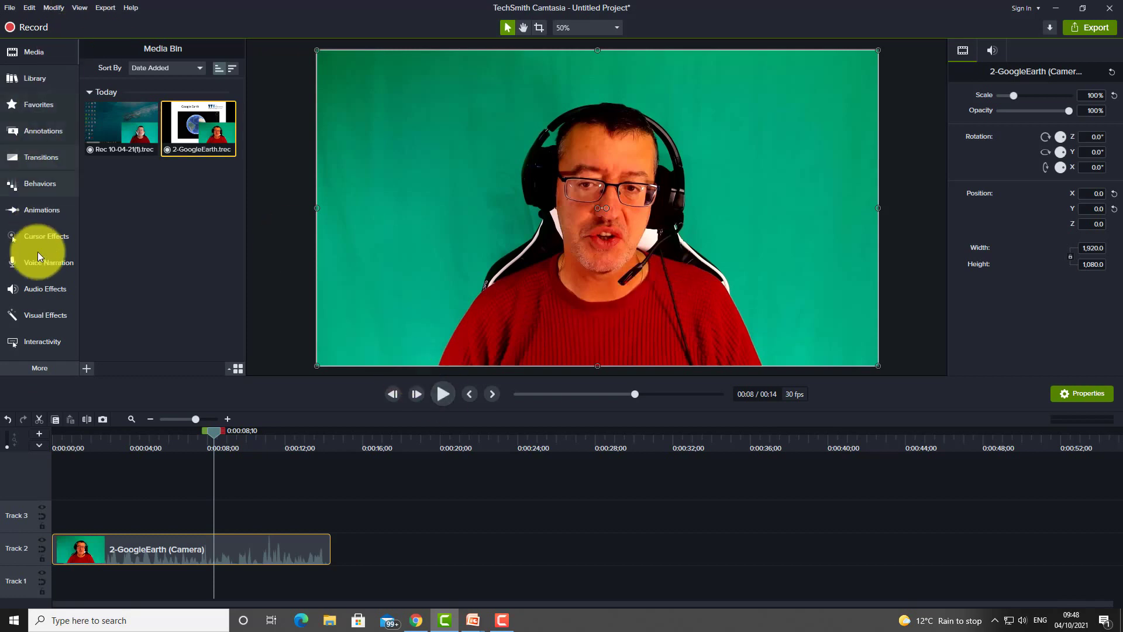
Add a Device Frame effect to the webcam clip, trying iPhone before settling on MacBook Pro
left_click(49, 318)
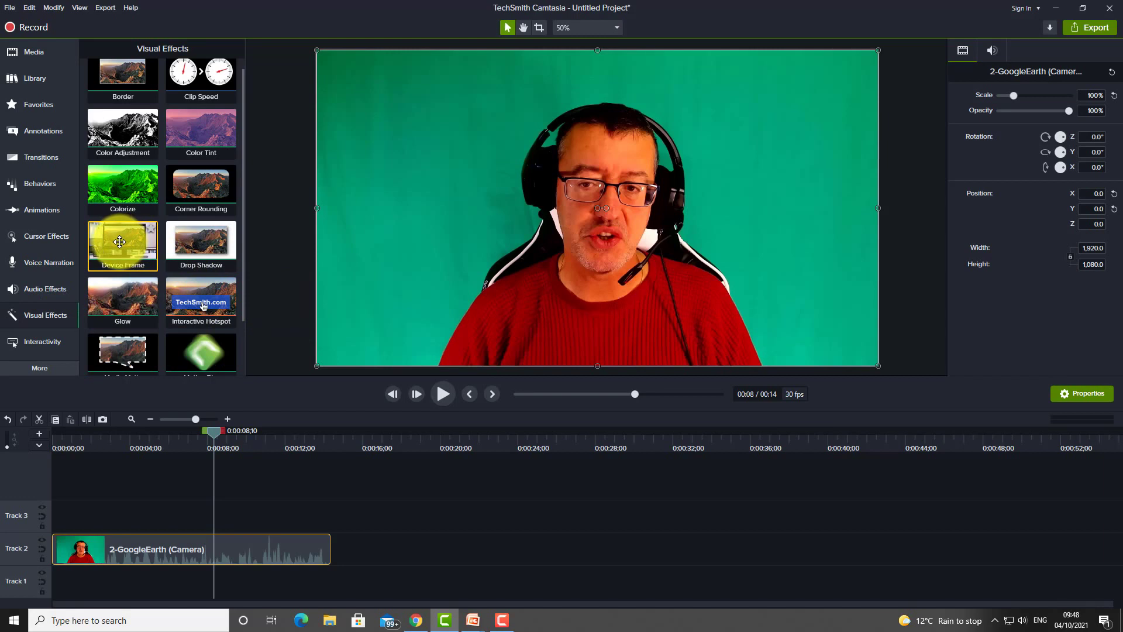
left_click_drag(117, 243, 201, 539)
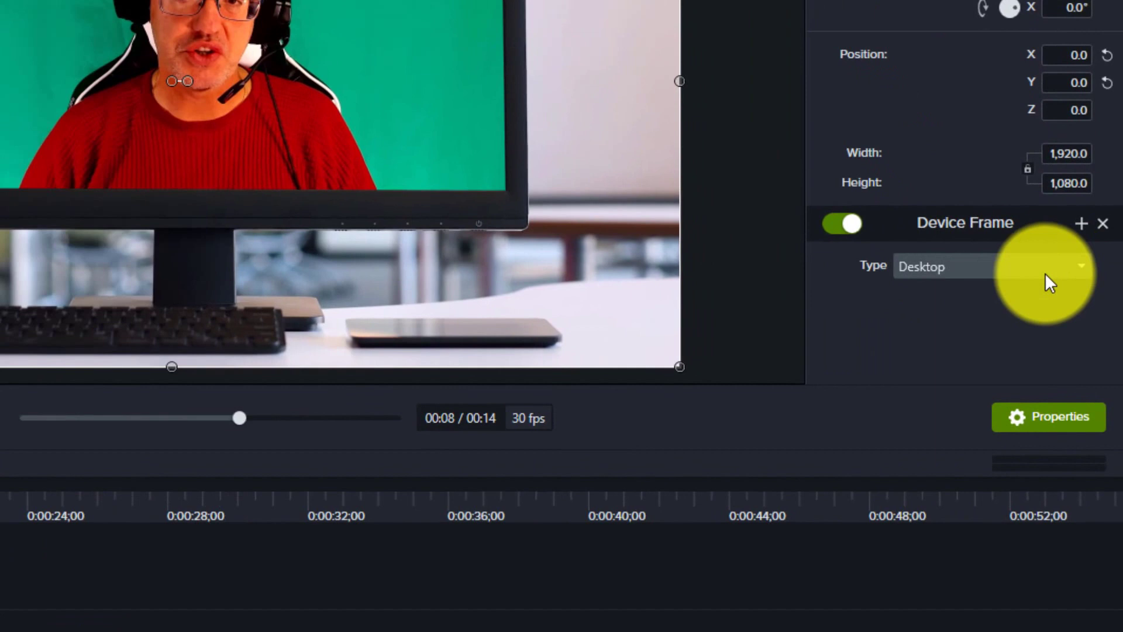
left_click(1082, 262)
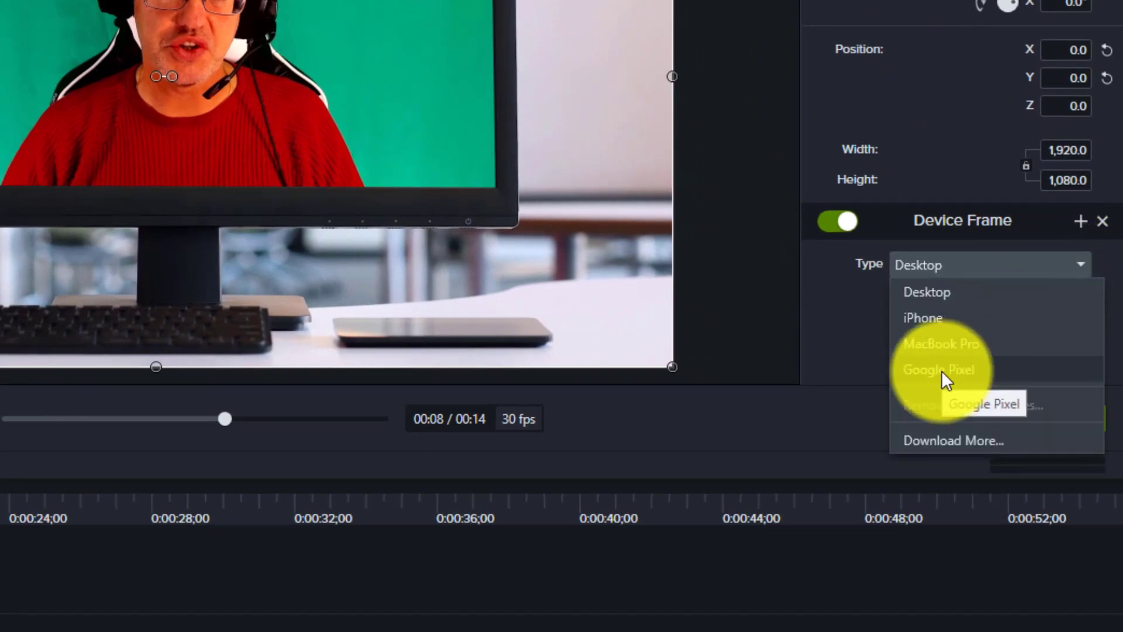
left_click(913, 320)
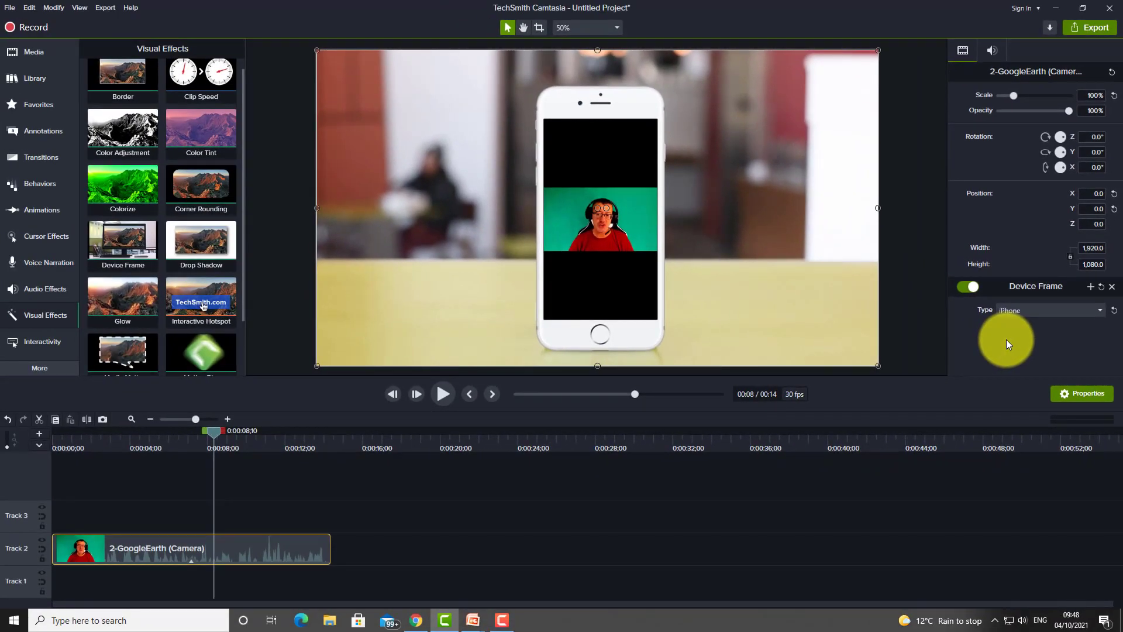
left_click(1105, 312)
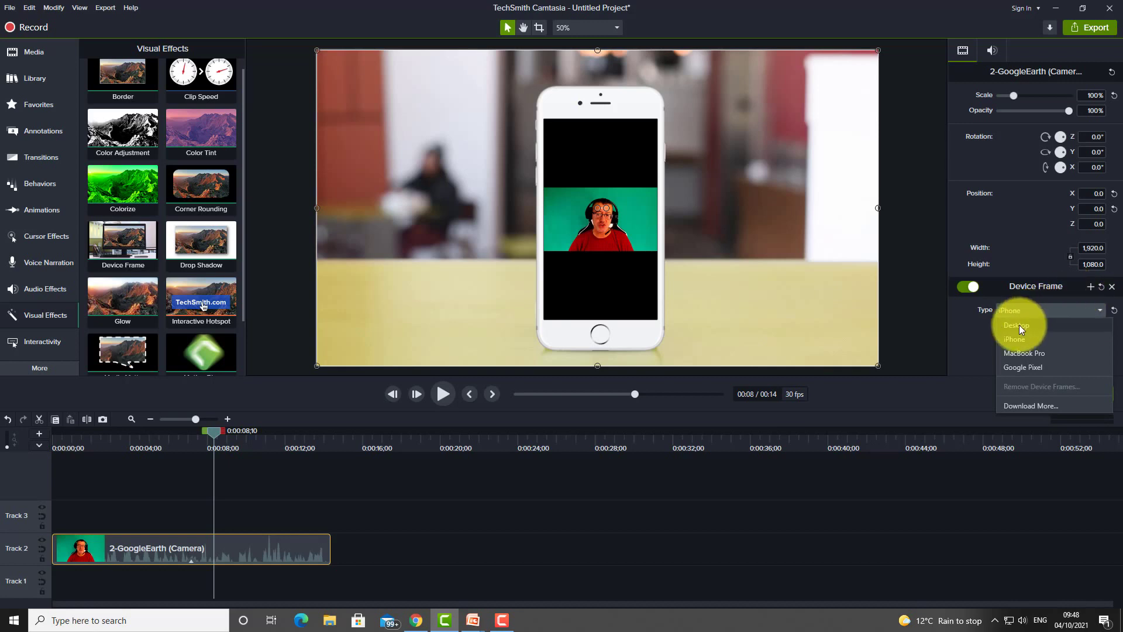
left_click(1009, 354)
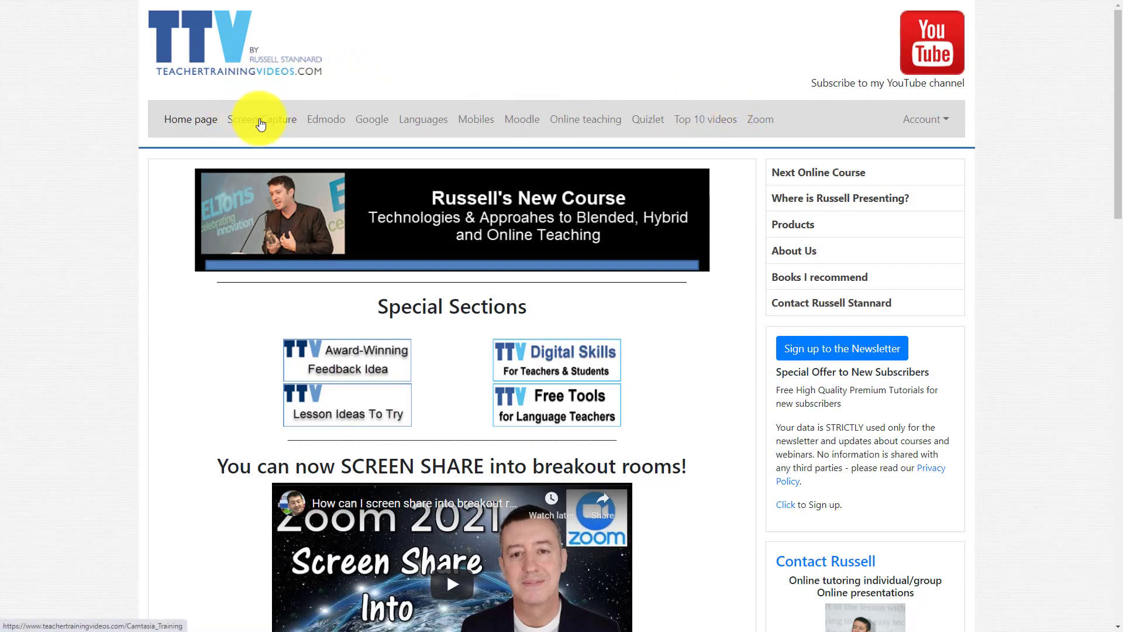
Go to the Screen Capture page on teachertrainingvideos.com and scroll down to its Camtasia training videos
left_click(263, 124)
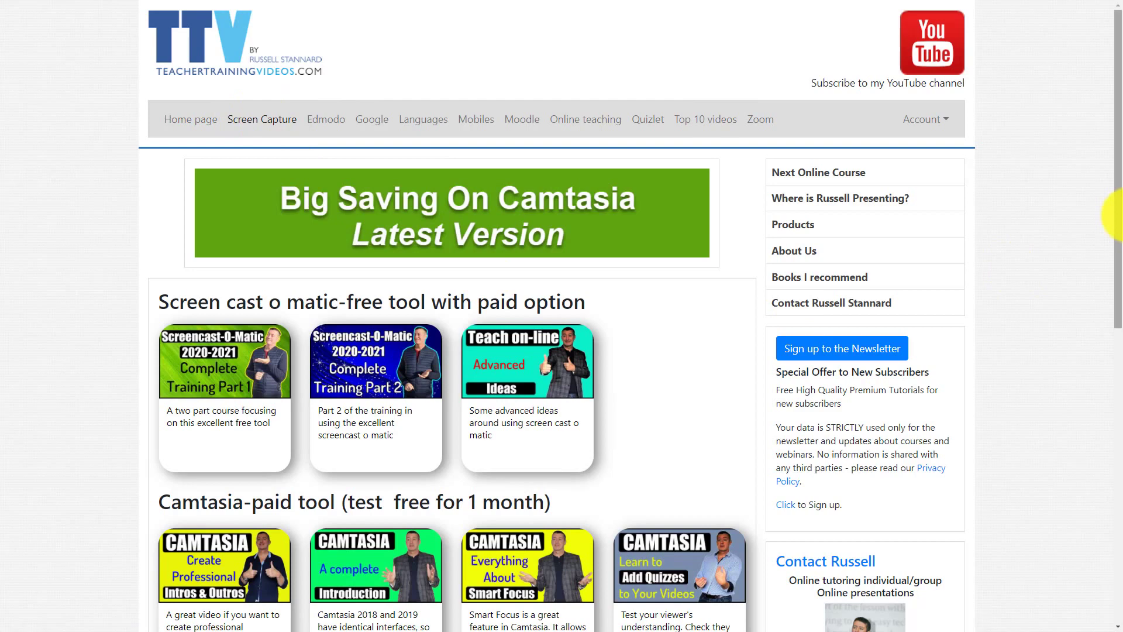
left_click_drag(1114, 170, 1115, 278)
scroll(1024, 246, "down", 2)
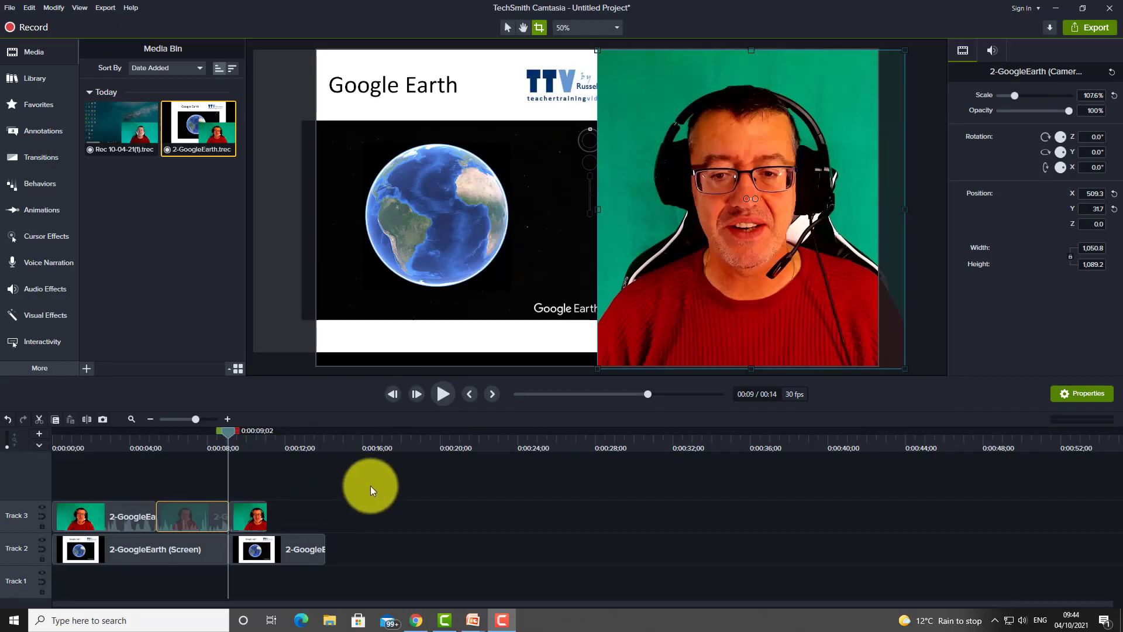
Delete every clip on the timeline and place 2-GoogleEarth.trec back on it at 0:00
left_click_drag(370, 485, 143, 571)
key("Delete")
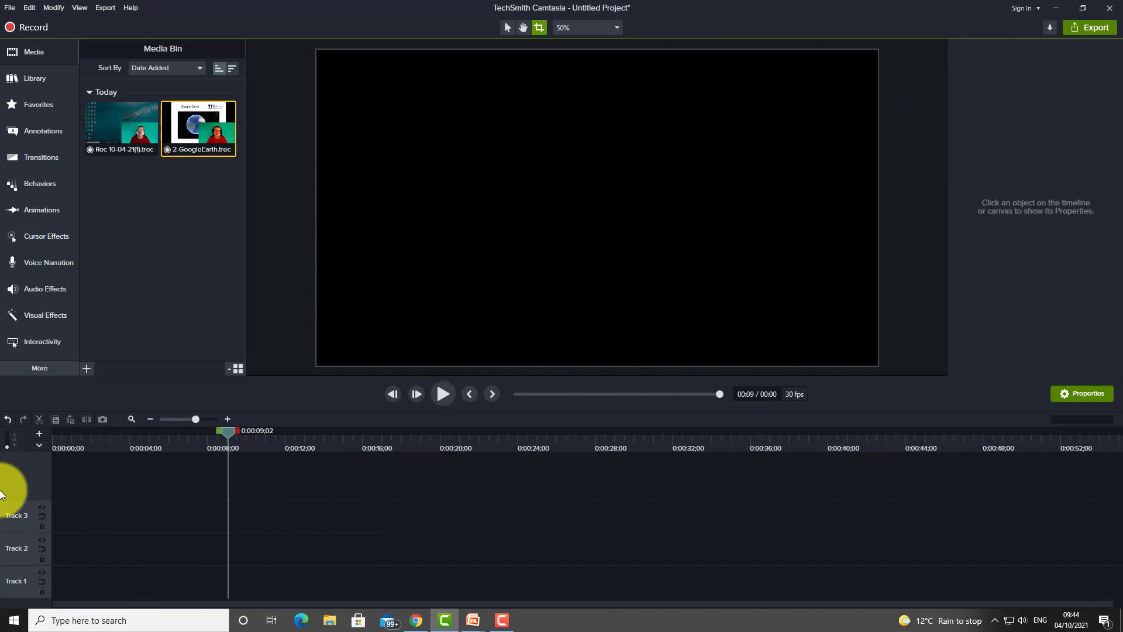
left_click_drag(220, 550, 13, 613)
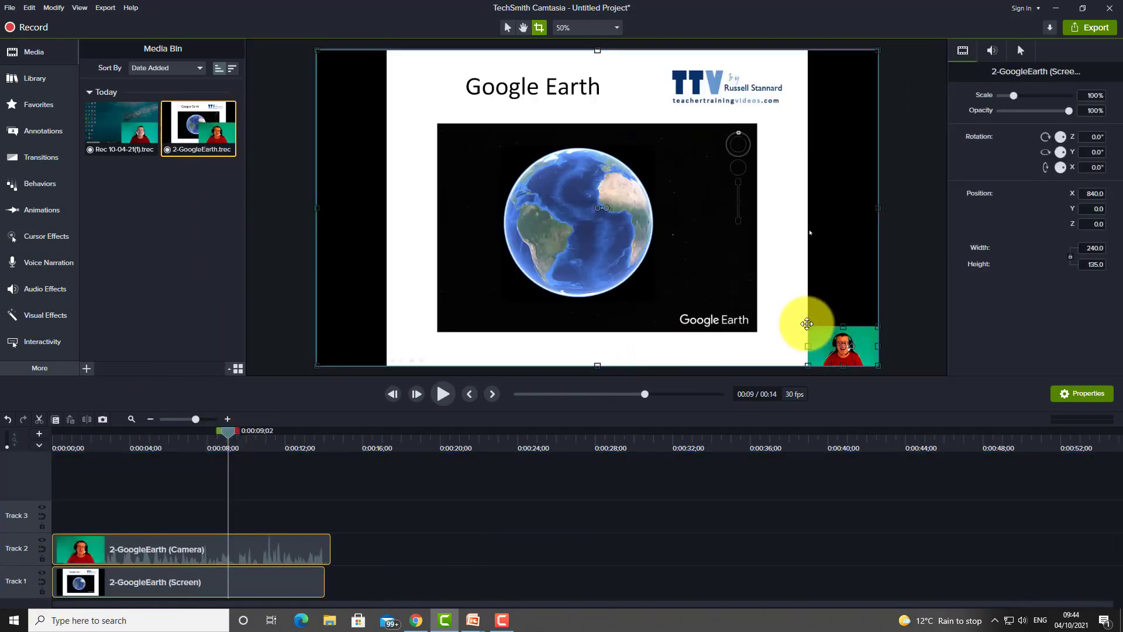
Lock Track 1, which holds the Google Earth screen recording
left_click(507, 31)
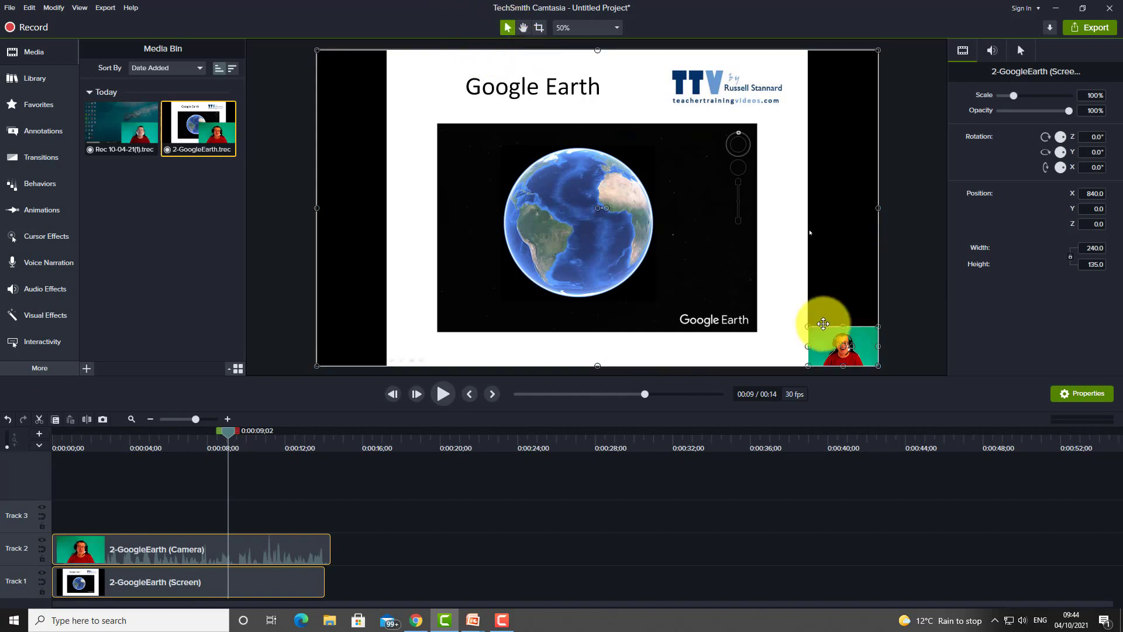
mouse_move(806, 326)
left_mouse_down()
mouse_move(797, 314)
mouse_move(808, 321)
mouse_move(762, 329)
mouse_move(835, 334)
mouse_move(757, 322)
mouse_move(822, 325)
left_mouse_up()
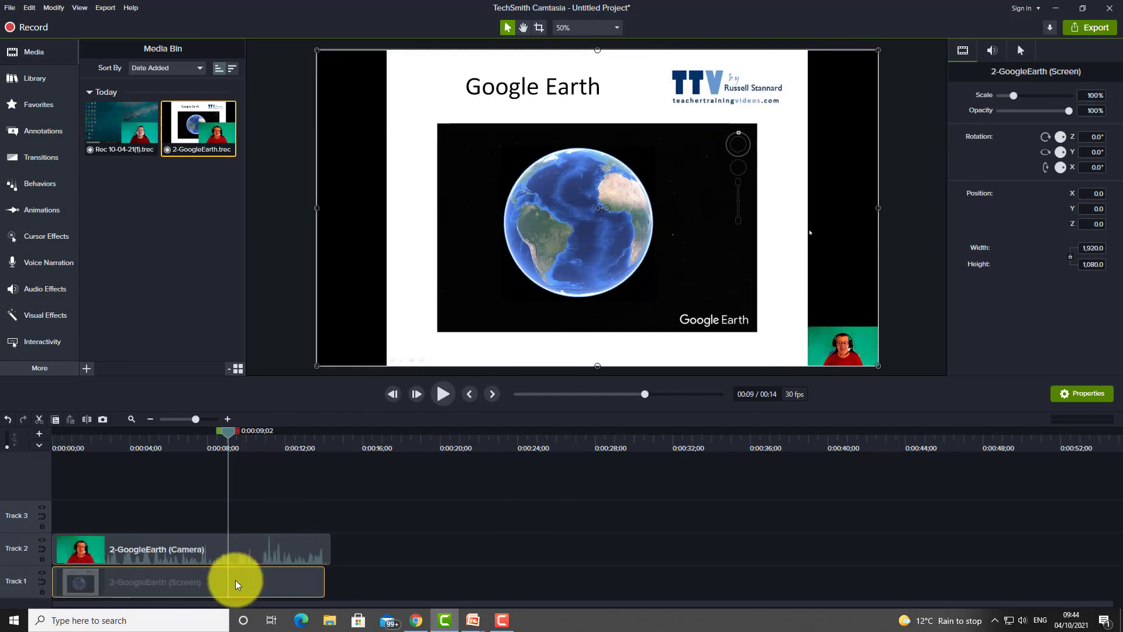
left_click_drag(234, 578, 62, 586)
left_click(42, 591)
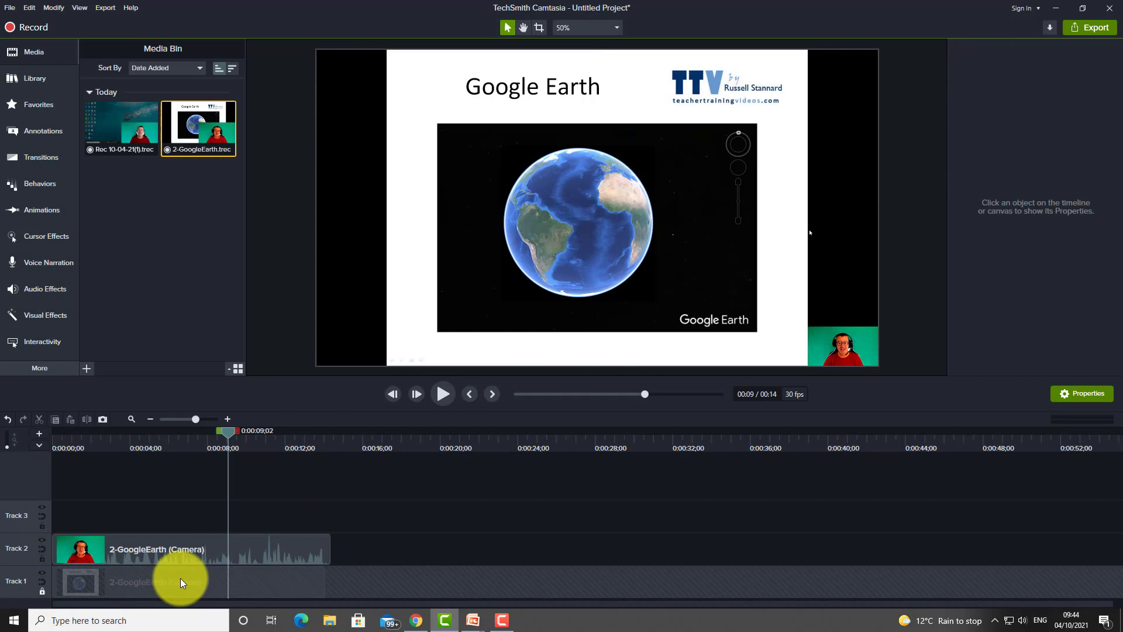
Enlarge the webcam overlay on Track 2 to about 41% scale, with the playhead at 0:00:08;10
left_click(236, 562)
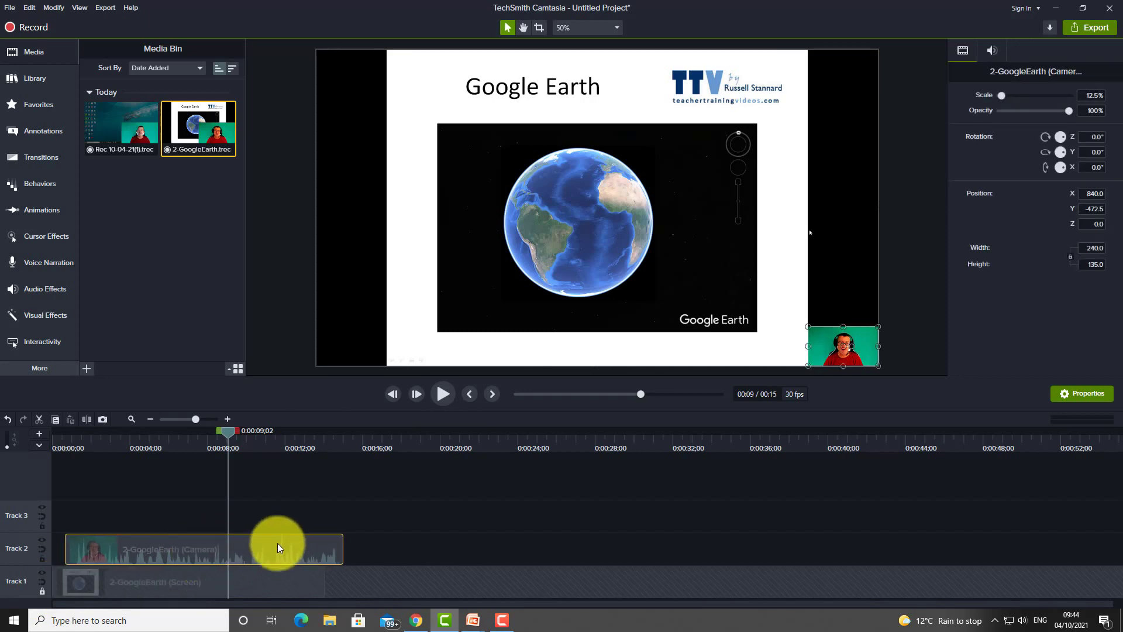
left_click_drag(166, 560, 201, 589)
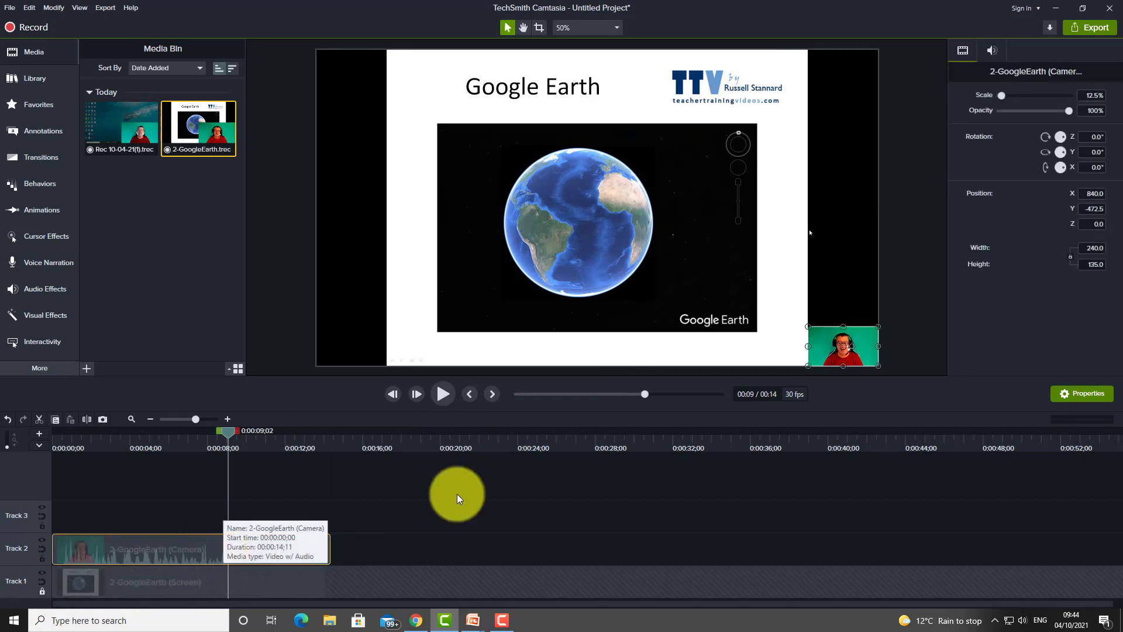
left_click_drag(808, 326, 646, 235)
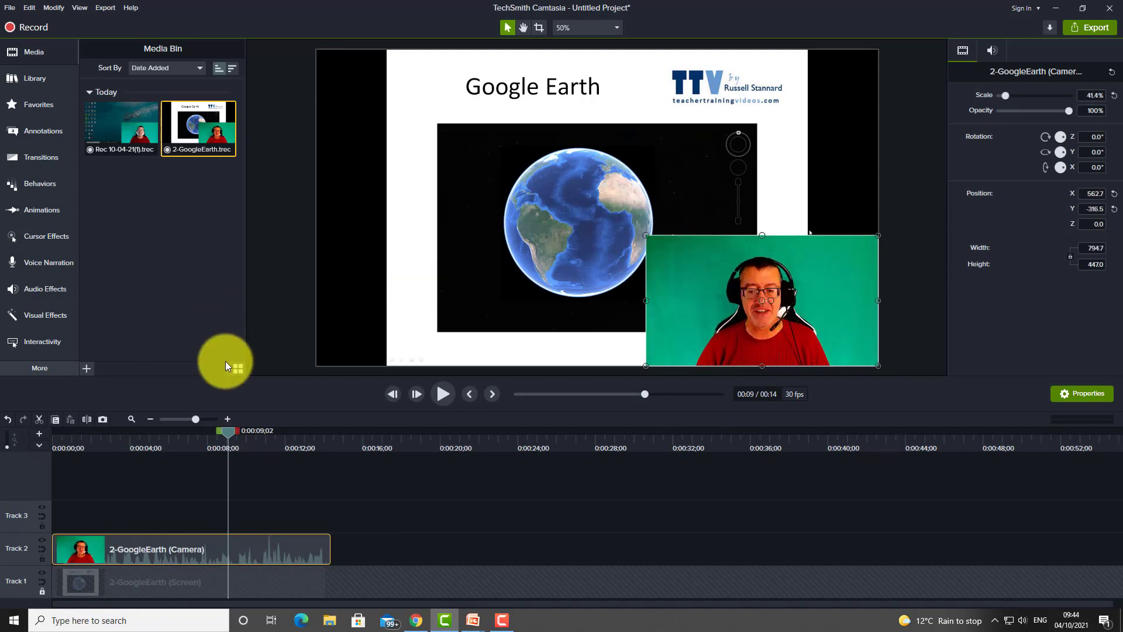
left_click_drag(228, 431, 214, 431)
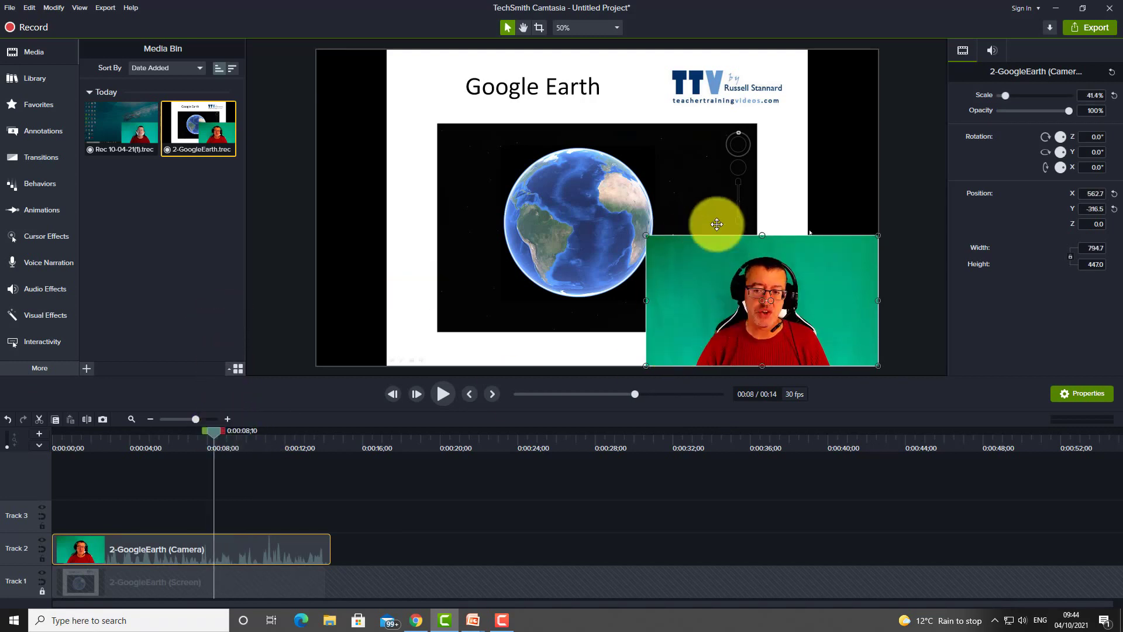
Crop the webcam's left, right and top edges and move it up beside the globe
left_click(538, 30)
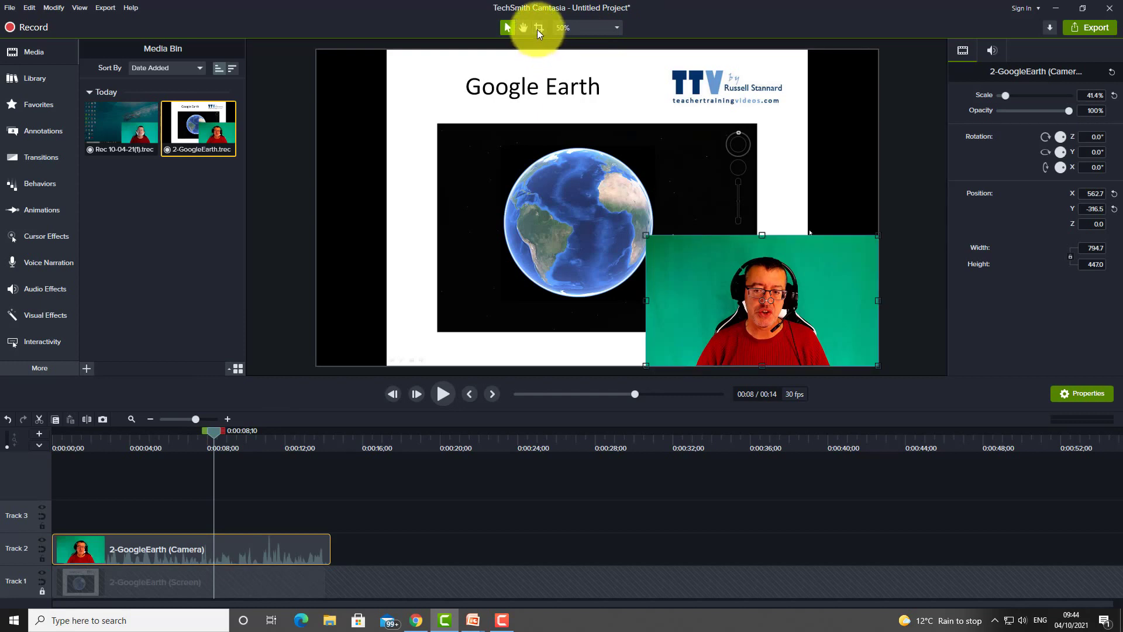
left_click_drag(647, 300, 687, 307)
left_click_drag(878, 301, 840, 301)
left_click_drag(761, 235, 761, 247)
left_click_drag(771, 307, 783, 219)
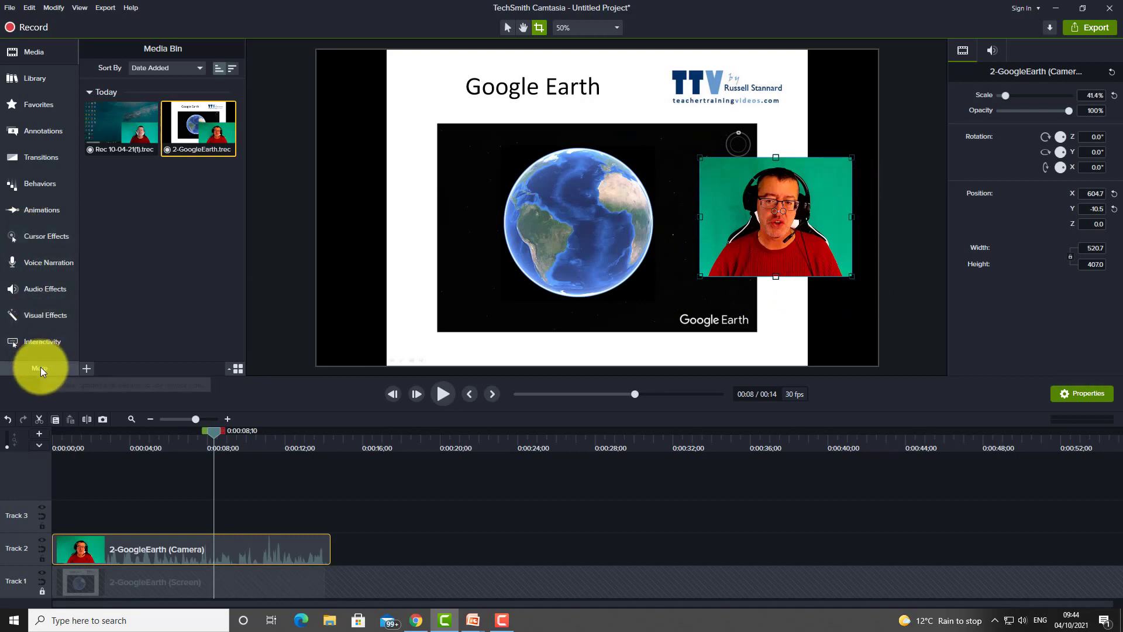
left_click(41, 318)
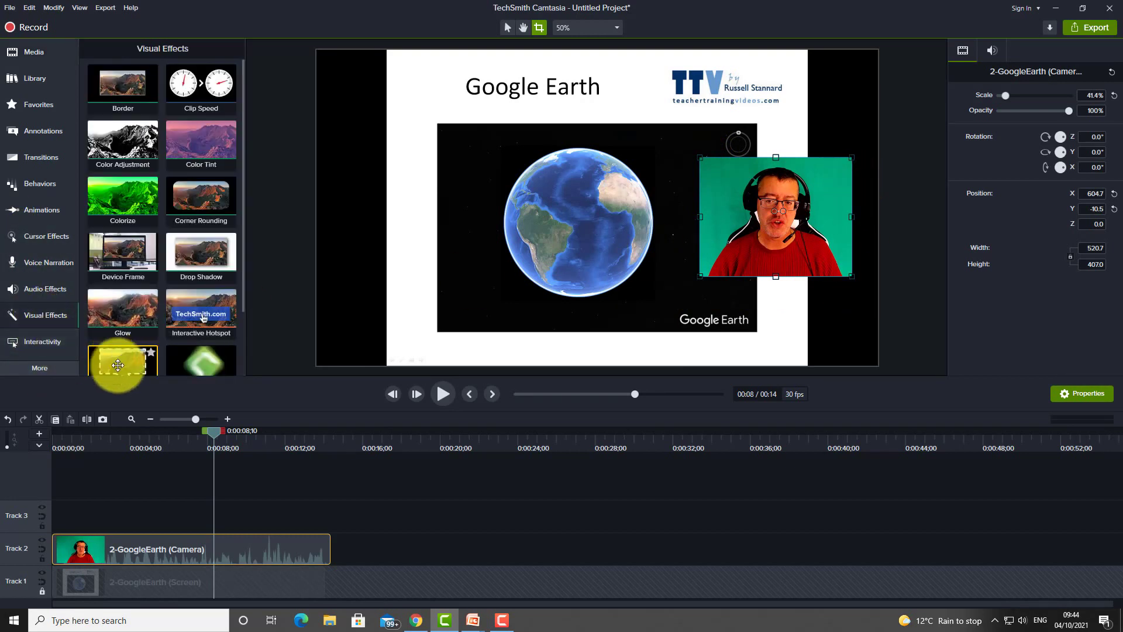
Frame the webcam overlay with a Border effect, thickness 10, in blue sampled from the TTV logo
left_click_drag(114, 89, 778, 217)
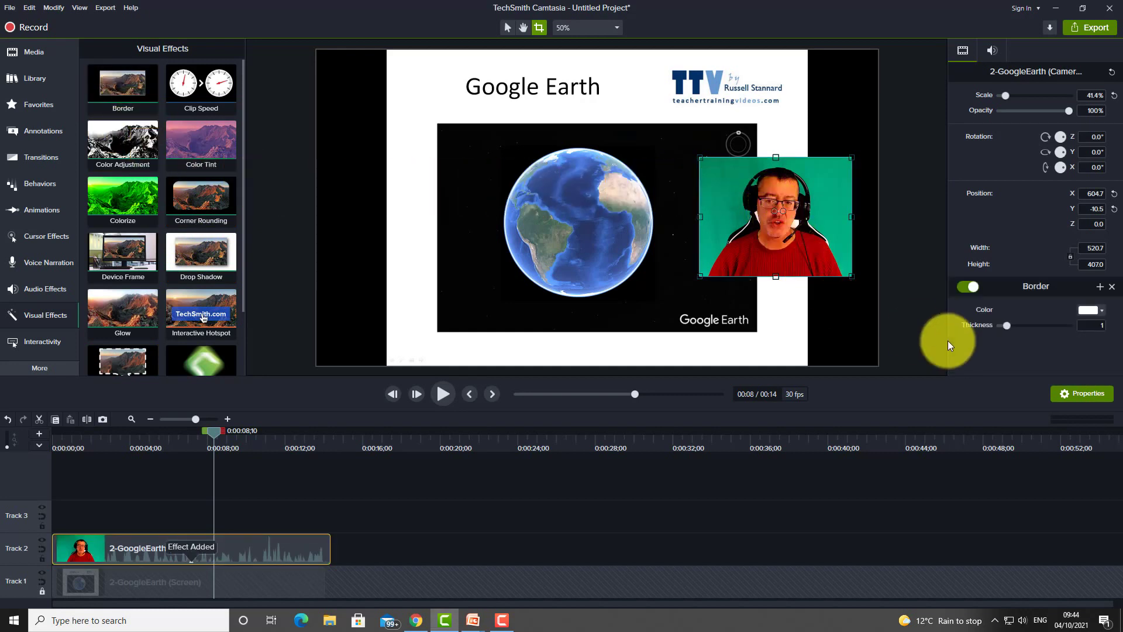
left_click(508, 26)
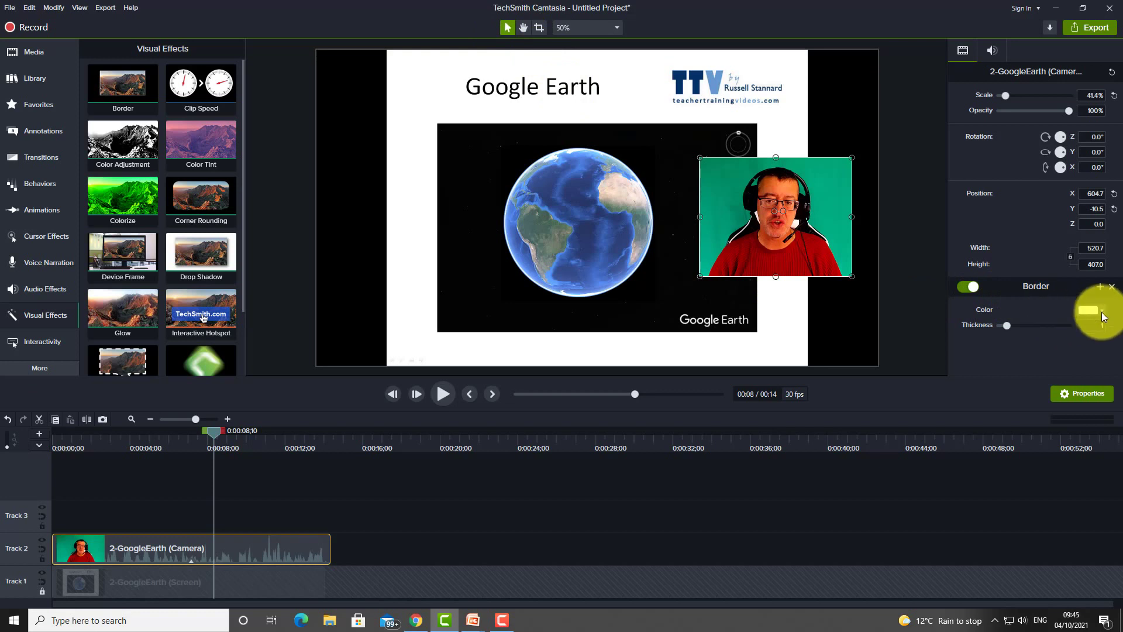
left_click_drag(1006, 326, 1083, 325)
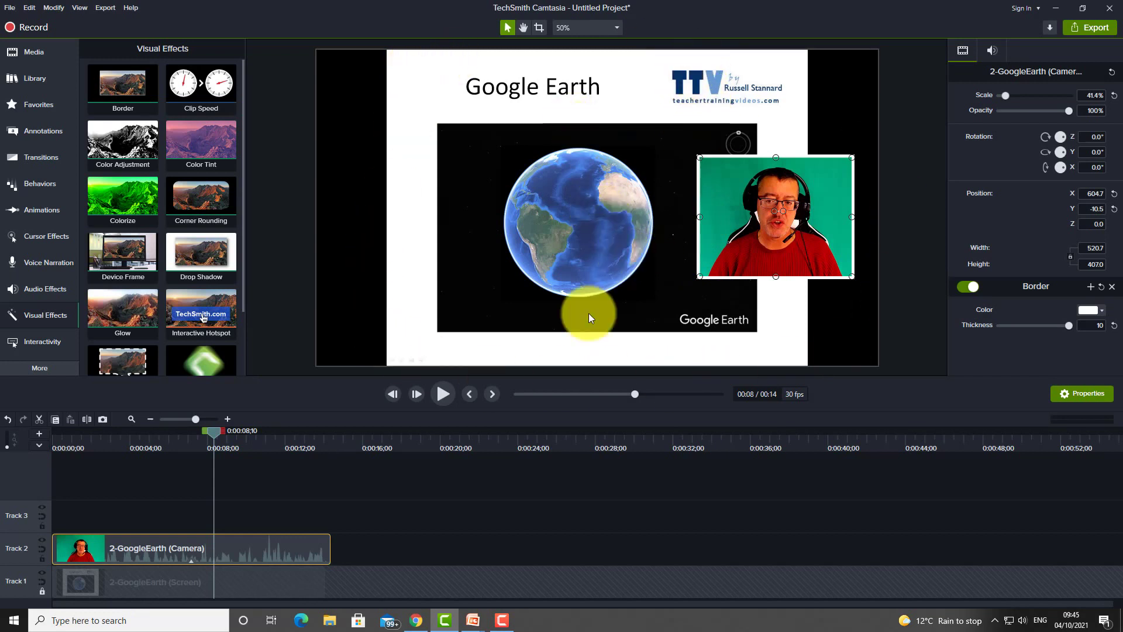
left_click(1104, 316)
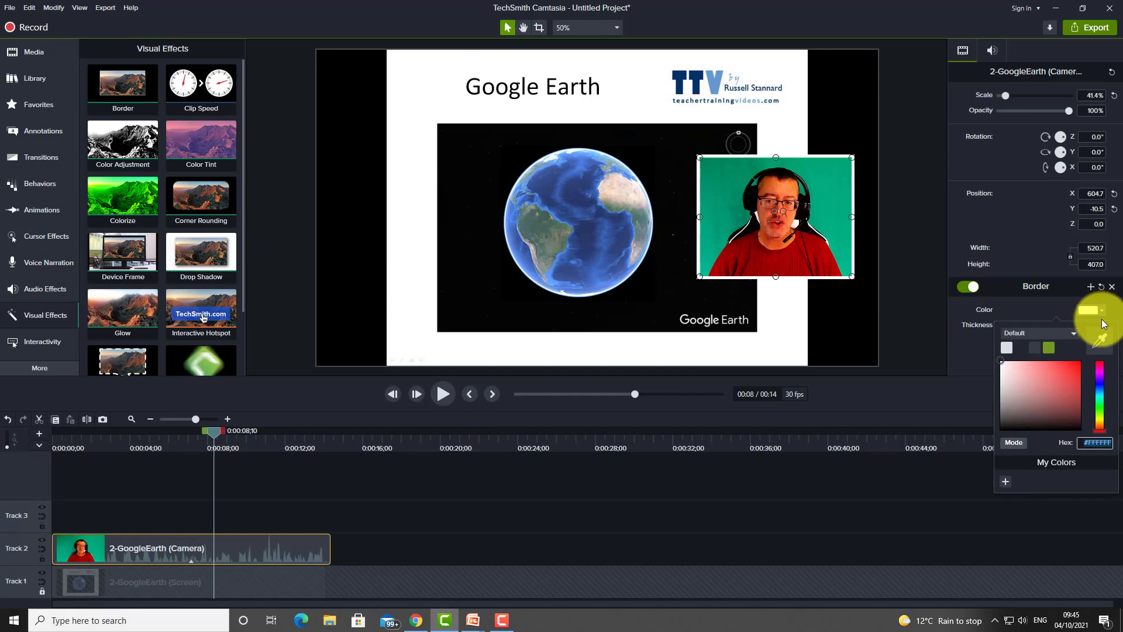
left_click(1096, 331)
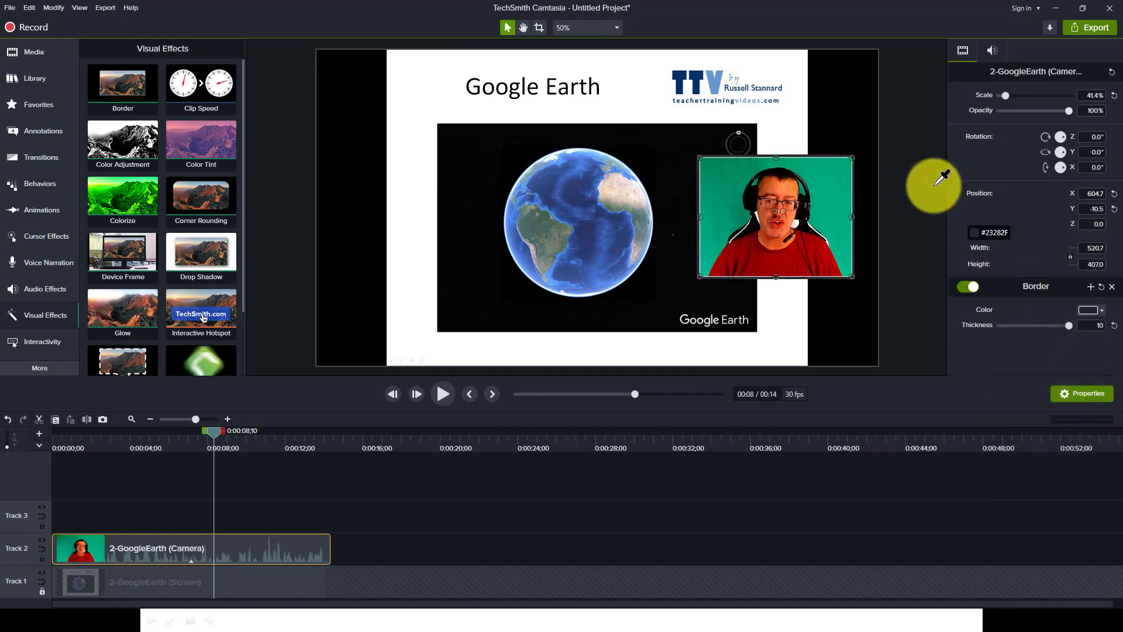
left_click(720, 82)
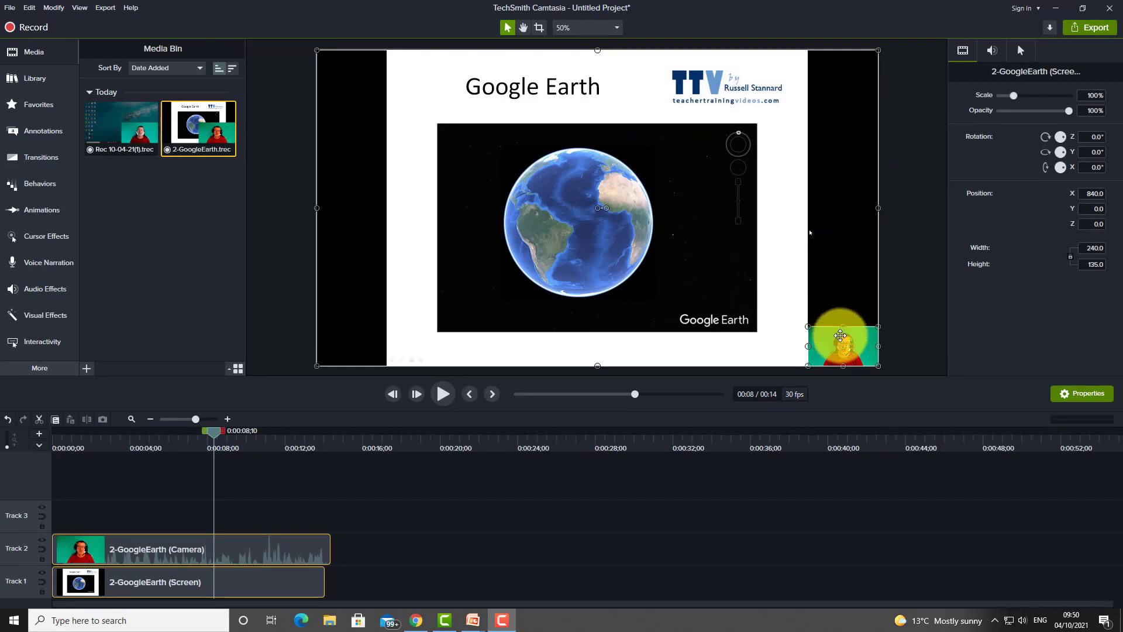
Select the slide recording clip and lock its track against accidental edits
mouse_move(806, 323)
left_mouse_down()
mouse_move(792, 319)
mouse_move(817, 332)
mouse_move(805, 326)
left_mouse_up()
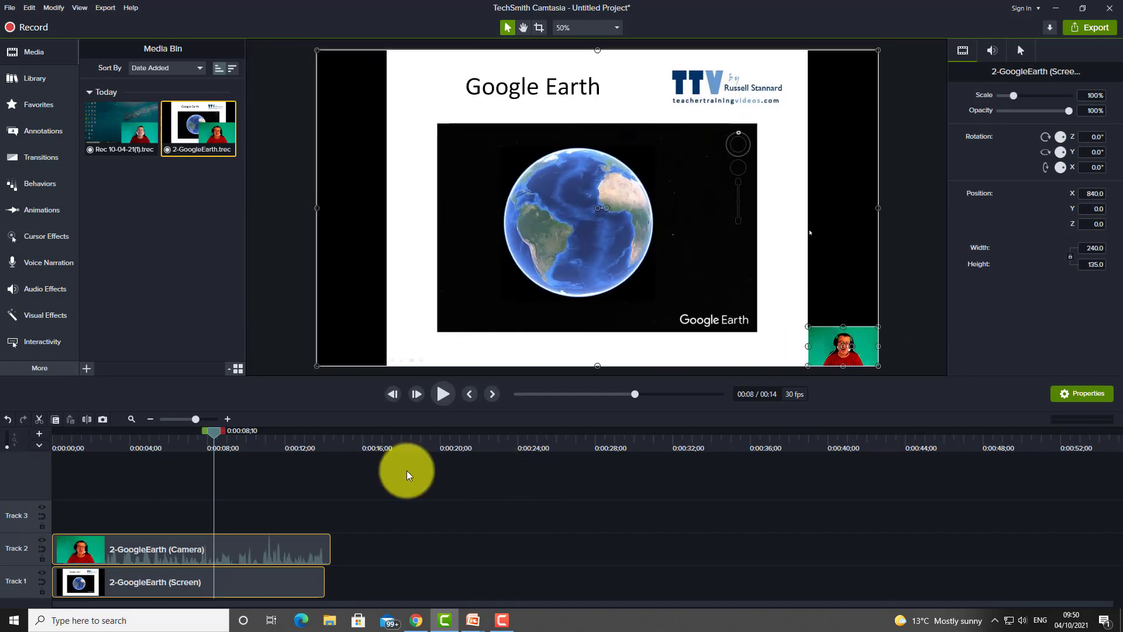
left_click(287, 595)
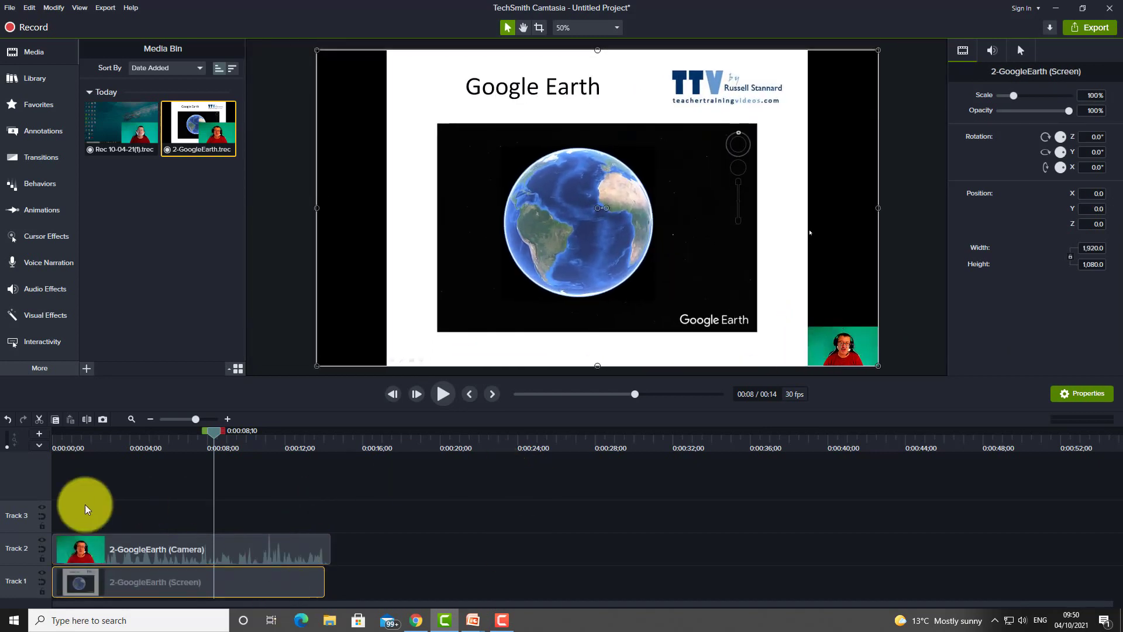
left_click(42, 594)
Scale the webcam clip up to 60.6% and move it over the globe
left_click(812, 331)
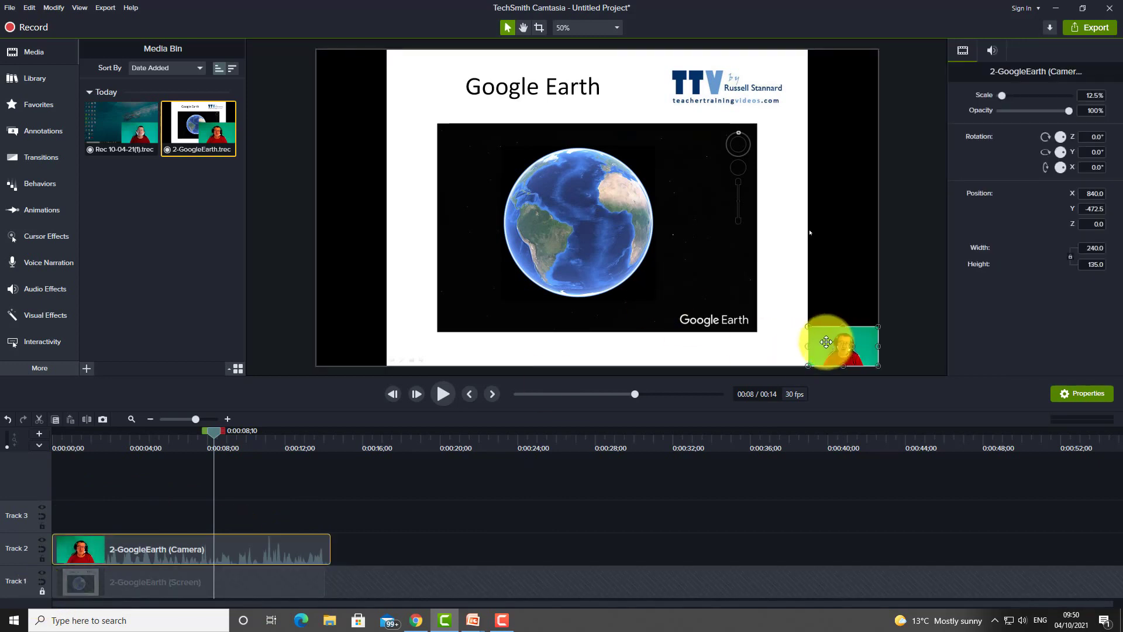
left_click_drag(807, 329, 591, 175)
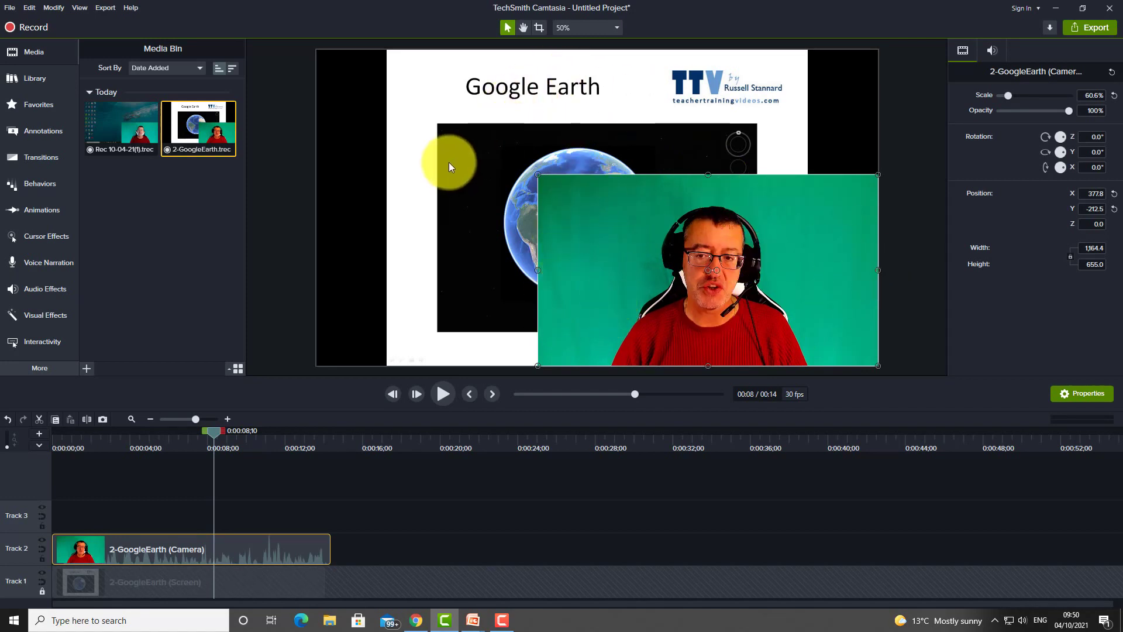
left_click_drag(728, 273, 664, 230)
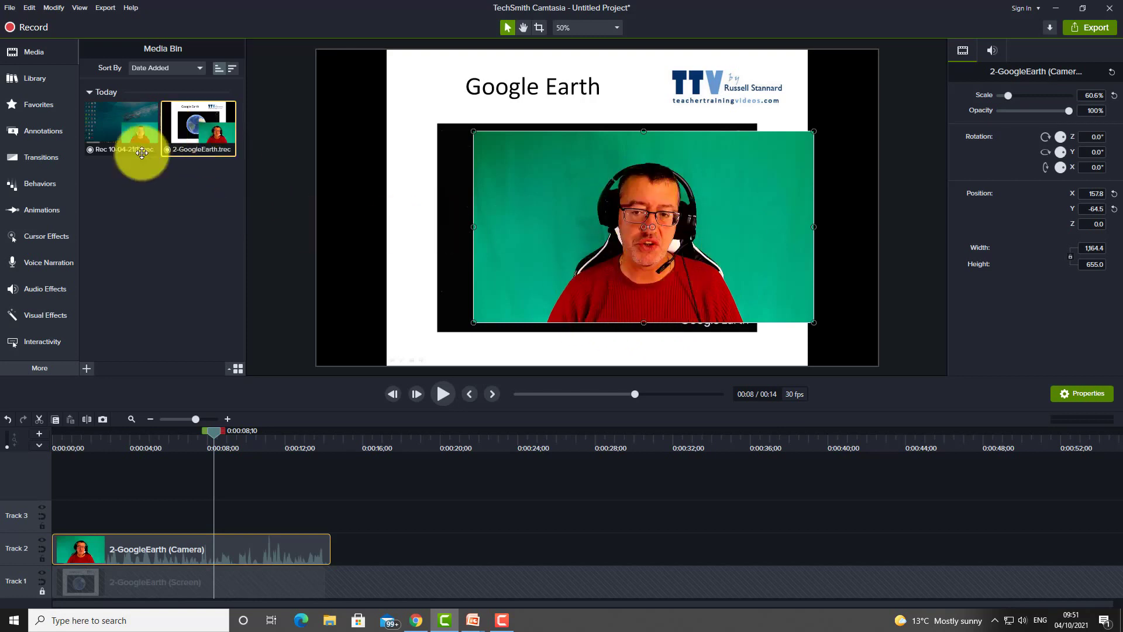
Apply the Remove a Color visual effect to the webcam clip
left_click(49, 317)
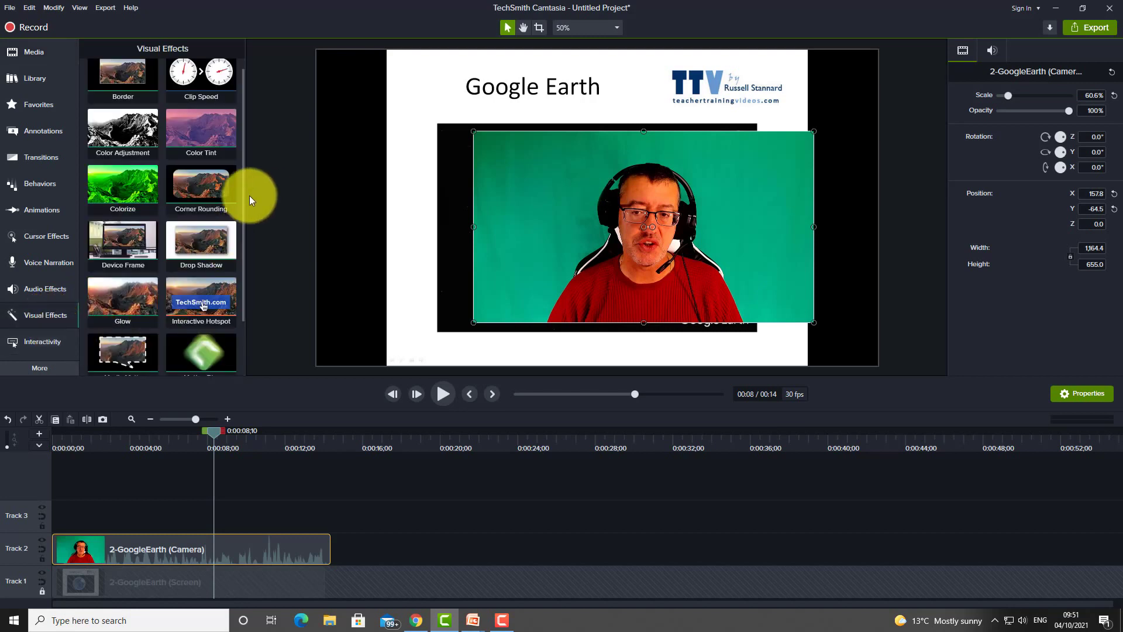
left_click_drag(241, 197, 239, 316)
left_click_drag(117, 345, 556, 222)
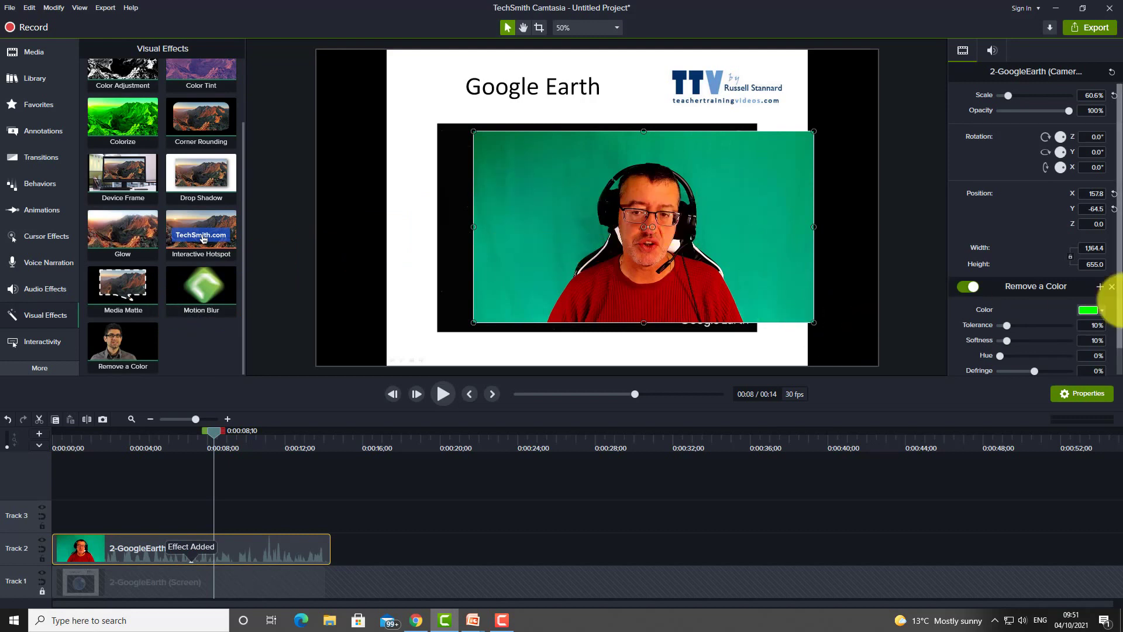
Try keying out the sampled green backdrop with higher tolerance, then delete the Remove a Color effect
left_click(1106, 313)
left_click(1038, 326)
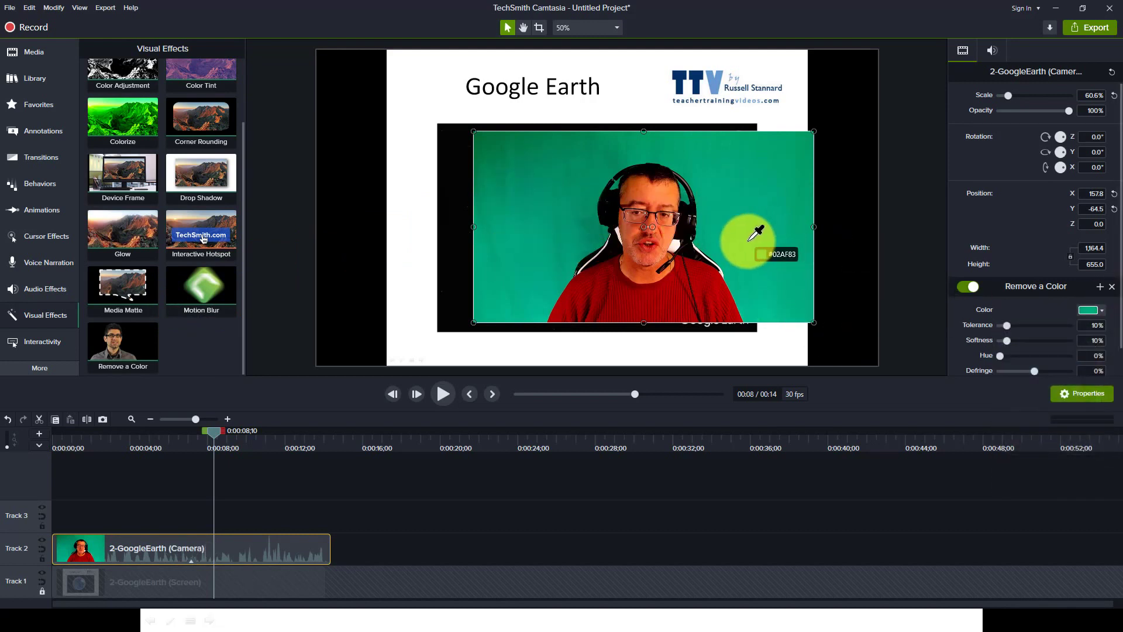
left_click(586, 220)
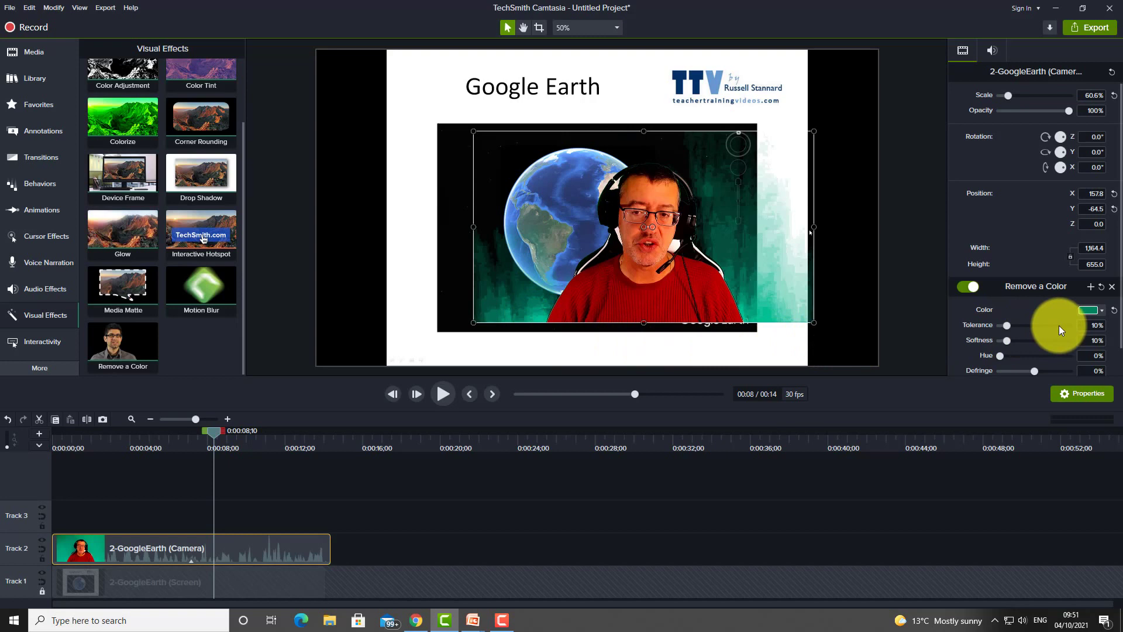
left_click_drag(1006, 325, 1011, 325)
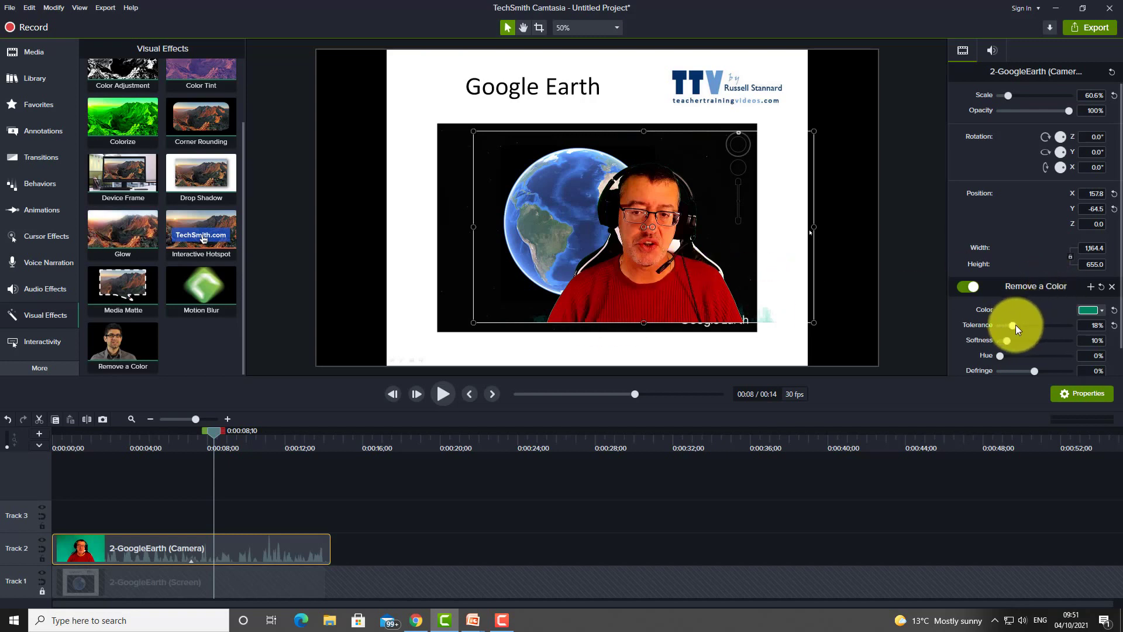
left_click(1112, 288)
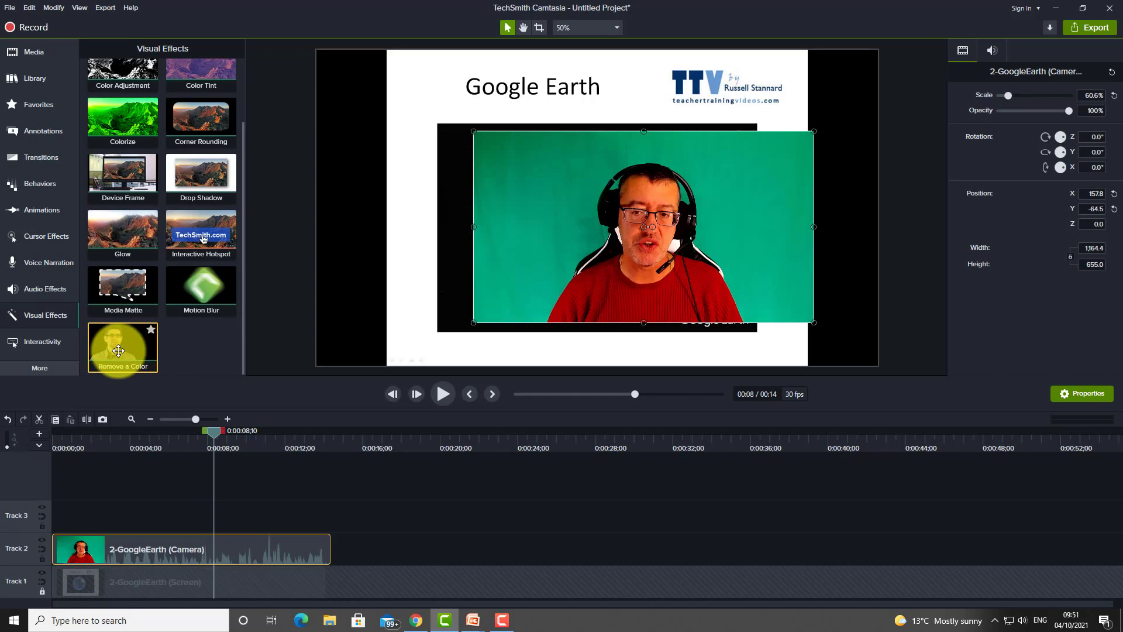
Key out the sampled green backdrop at 22% tolerance and move the webcam to X 561.8, Y −212.5
left_click_drag(155, 353, 599, 219)
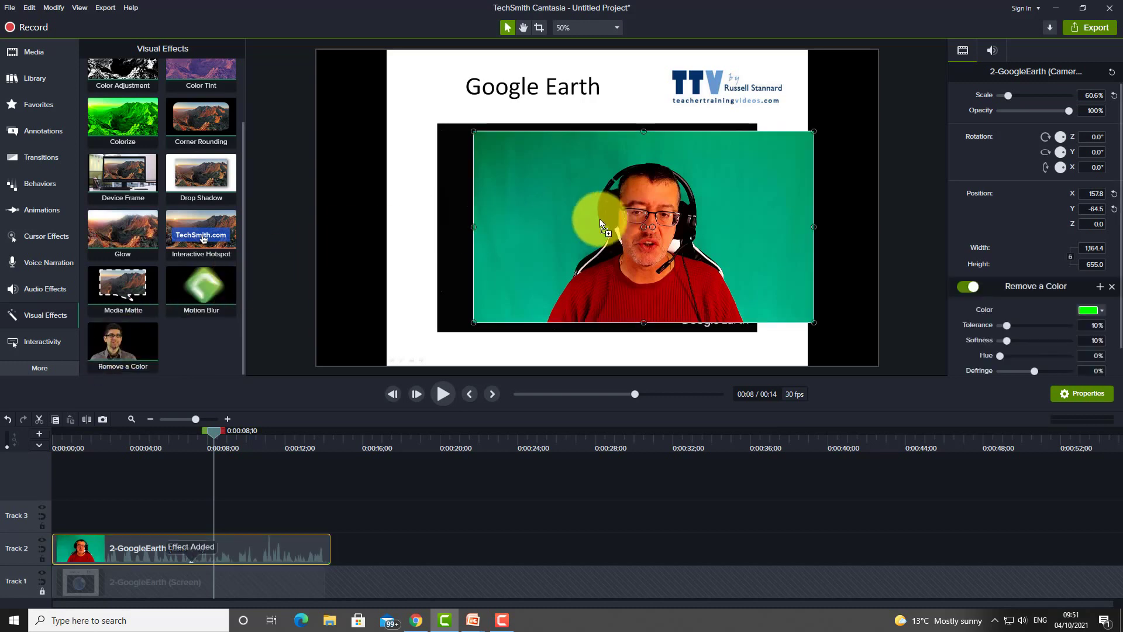
left_click(1090, 310)
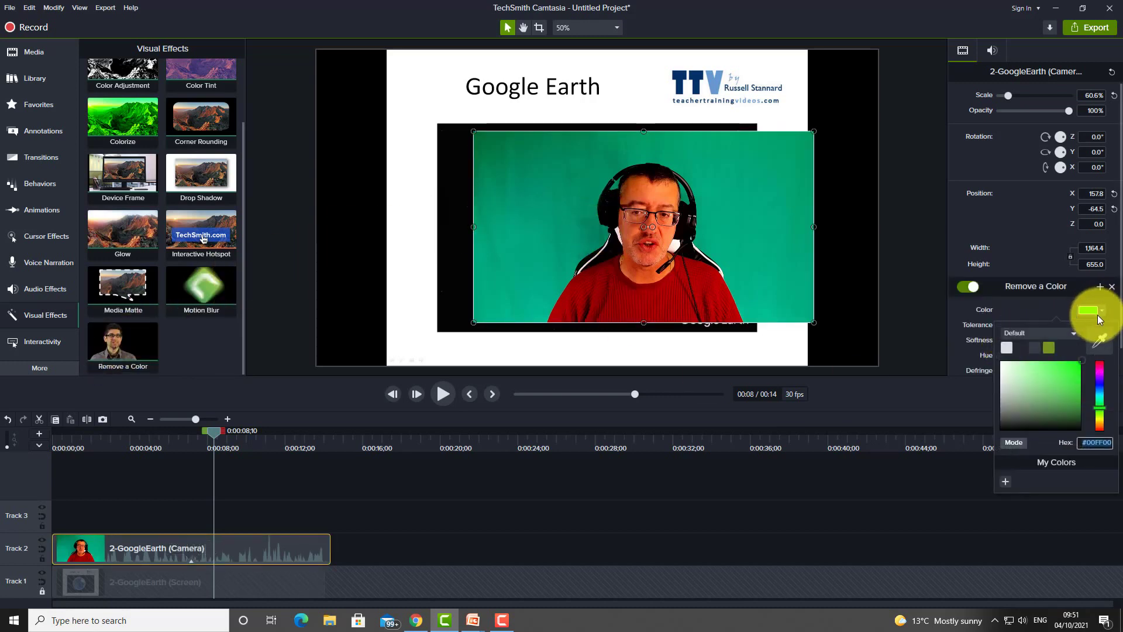
left_click(1096, 326)
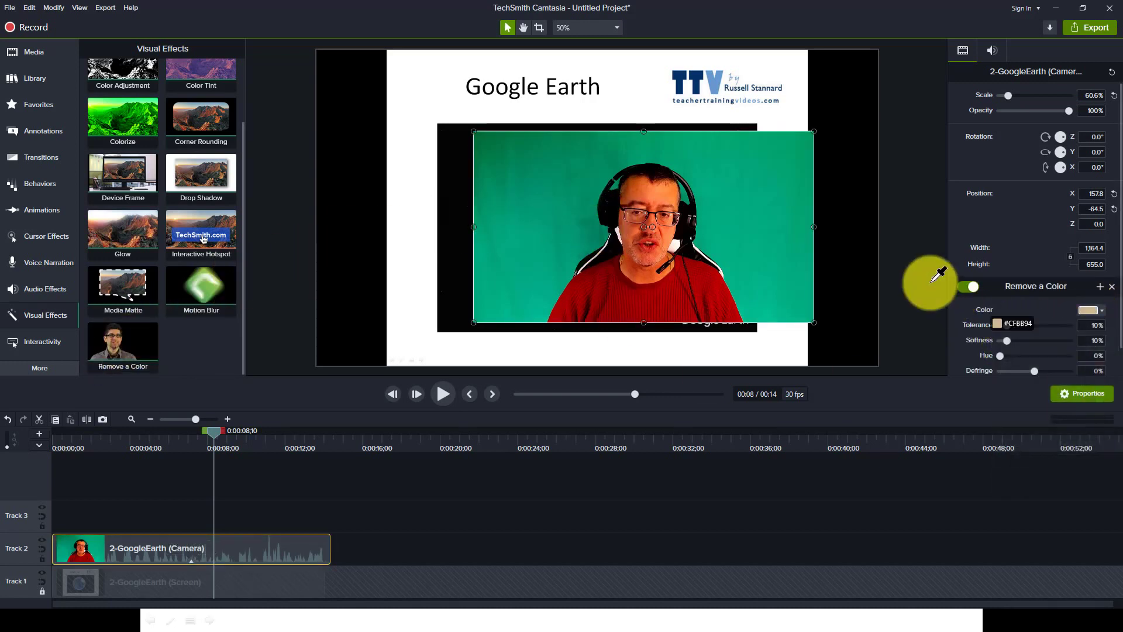
left_click(704, 245)
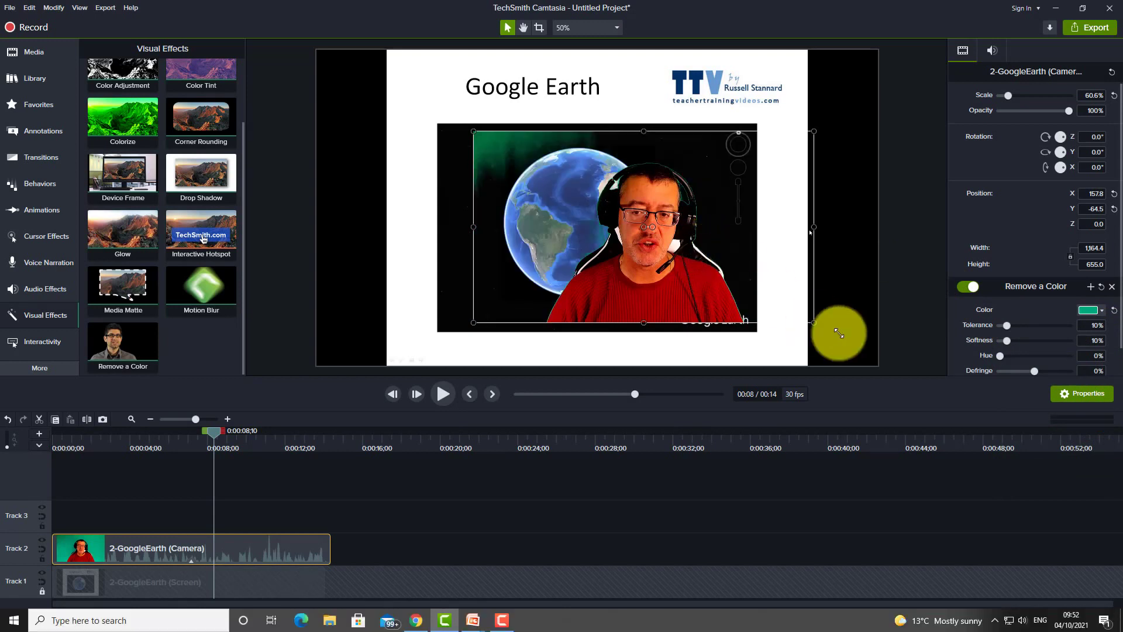
left_click_drag(1009, 324, 1017, 323)
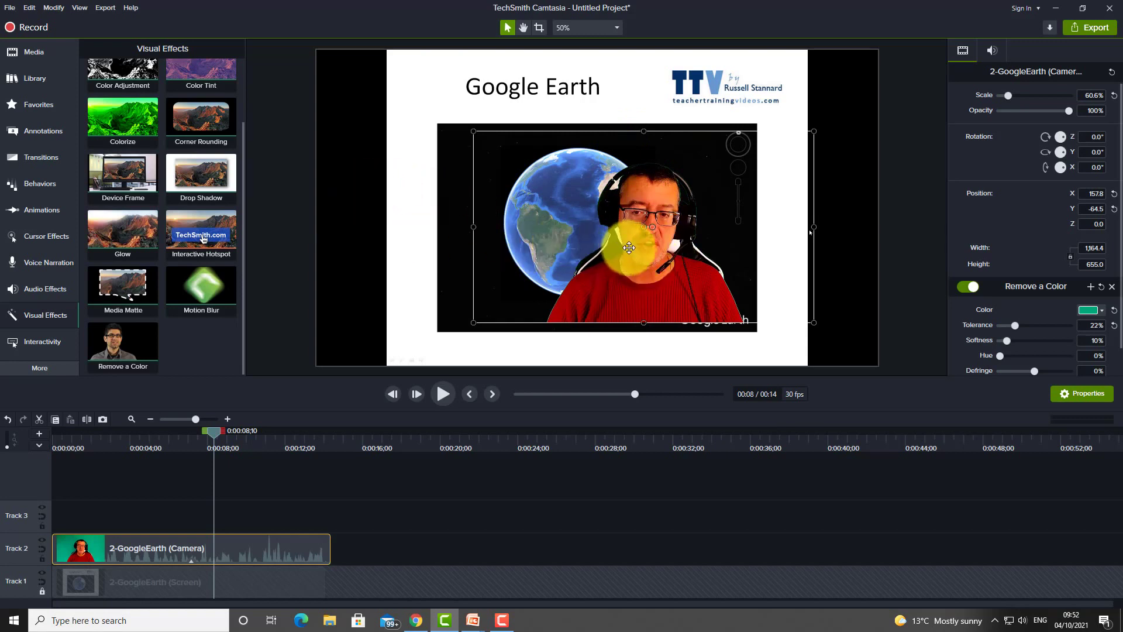
left_click_drag(649, 261, 755, 306)
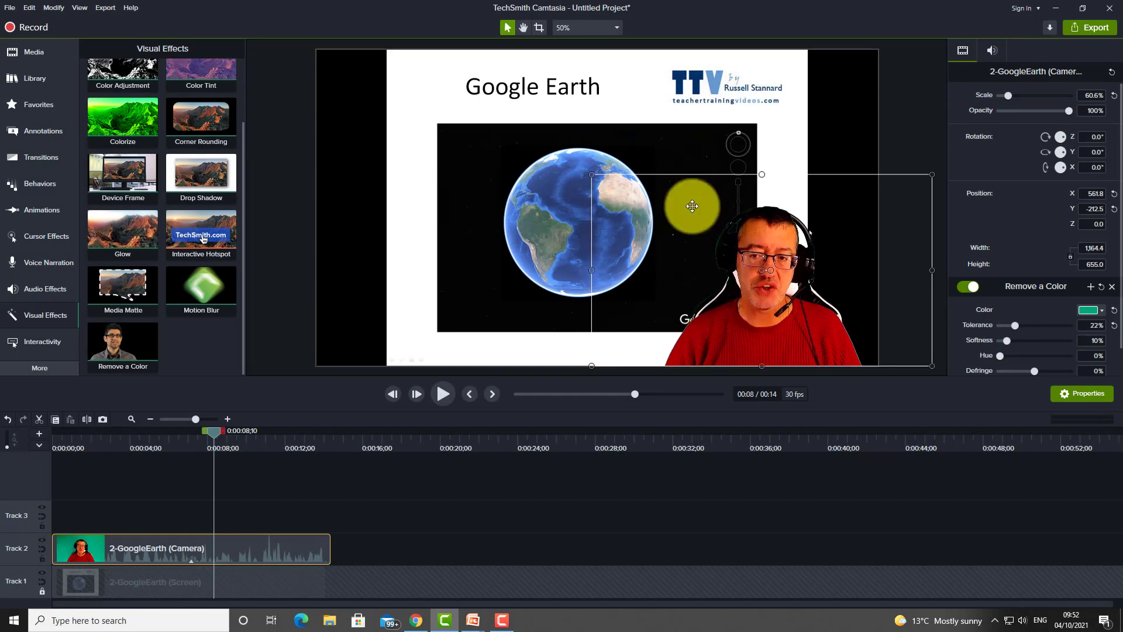
Crop the webcam clip's left, right and top edges, then return the playhead to 1 second
left_click(537, 28)
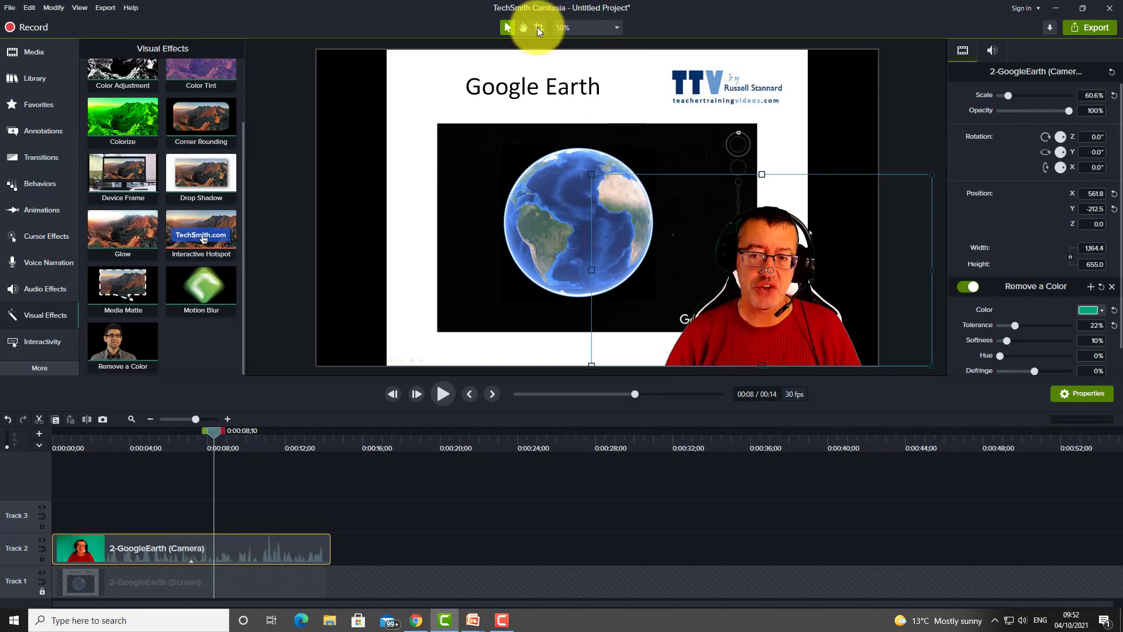
left_click_drag(590, 270, 646, 282)
left_click_drag(934, 269, 878, 271)
left_click_drag(763, 177, 765, 200)
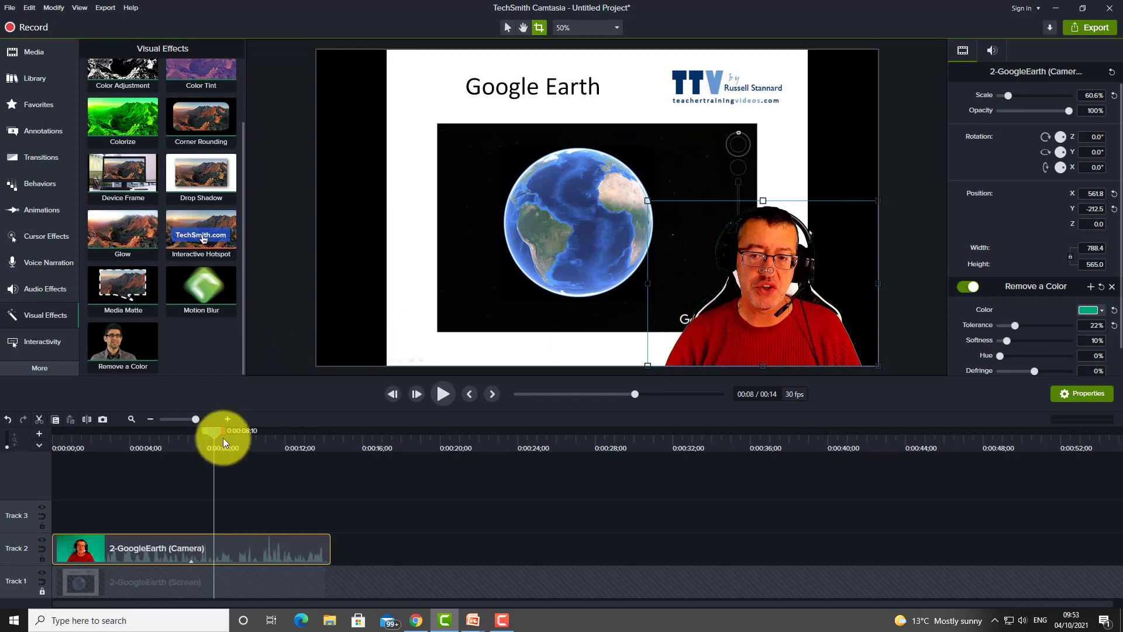
left_click_drag(213, 431, 226, 462)
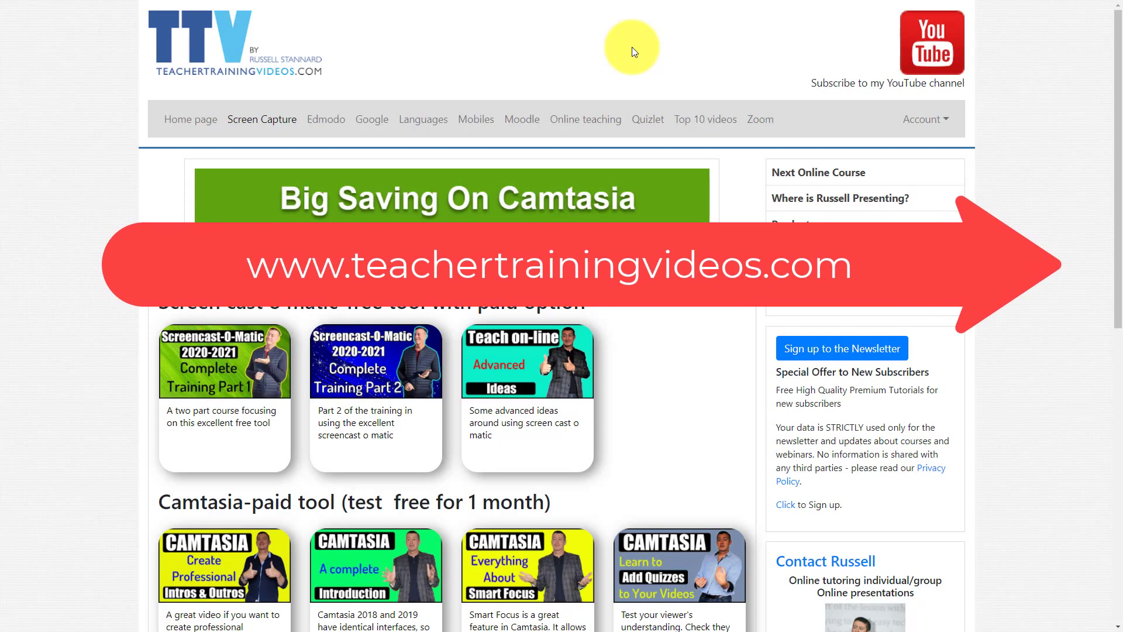
Open the site's Screen Capture page and scroll to the Camtasia paid tool courses
left_click(263, 120)
left_click_drag(1114, 177, 1113, 302)
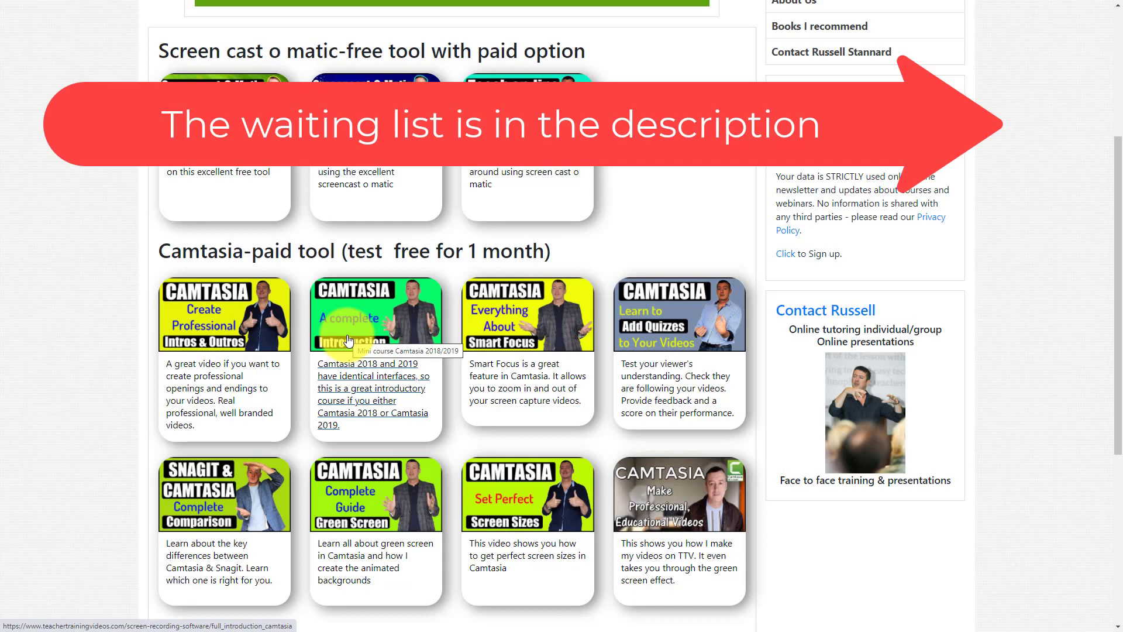
scroll(1103, 296, "up", 2)
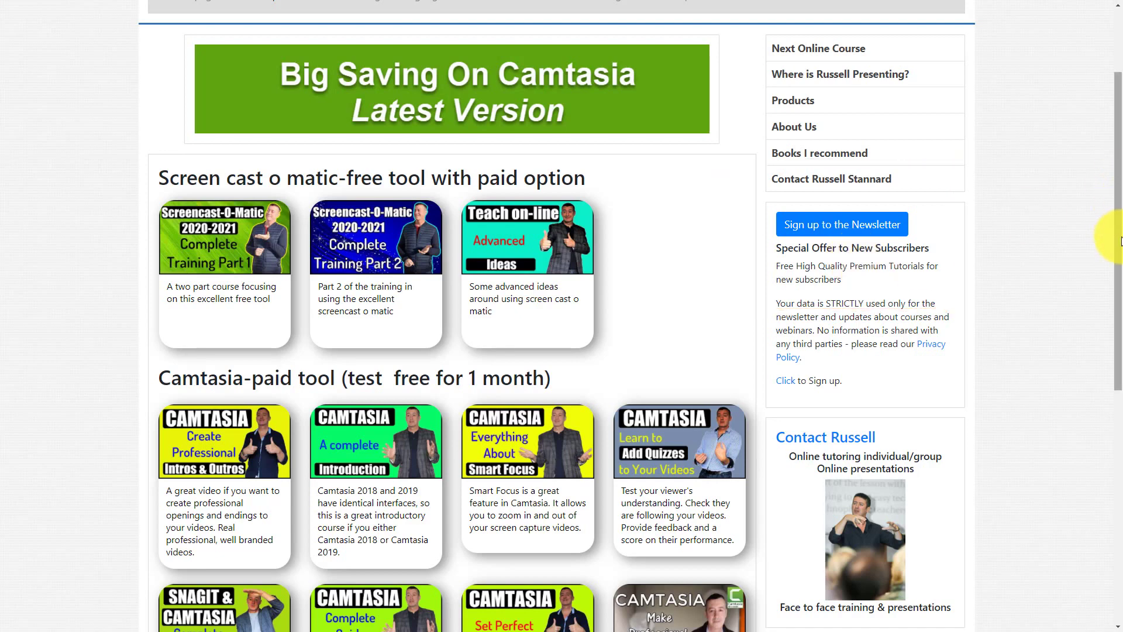
left_click_drag(1109, 196, 1103, 30)
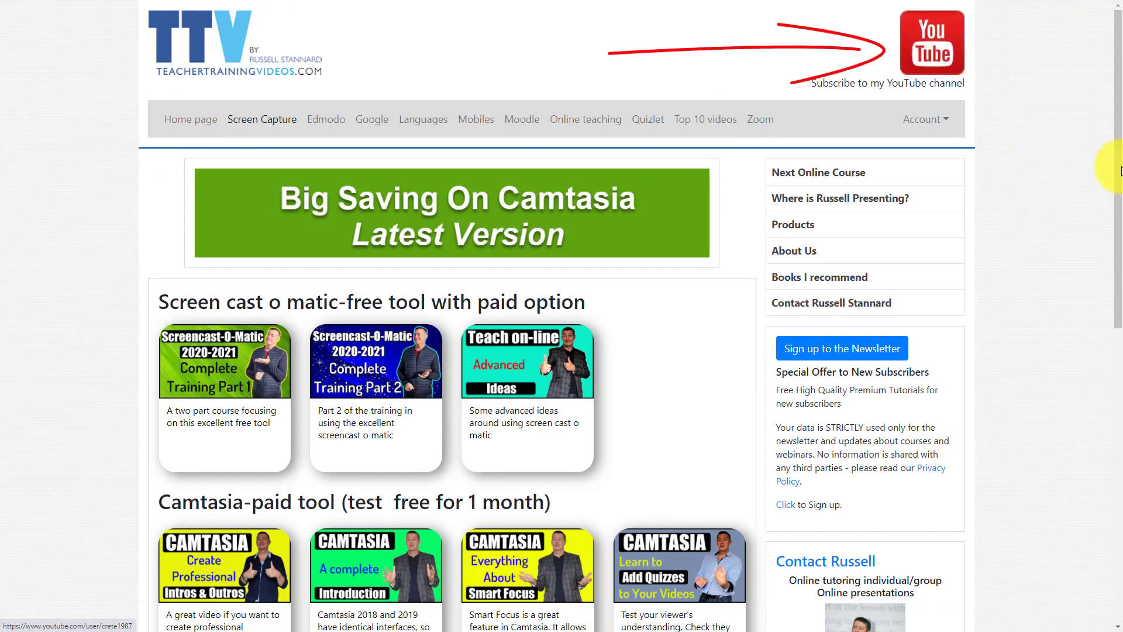
left_click_drag(1103, 125, 1119, 341)
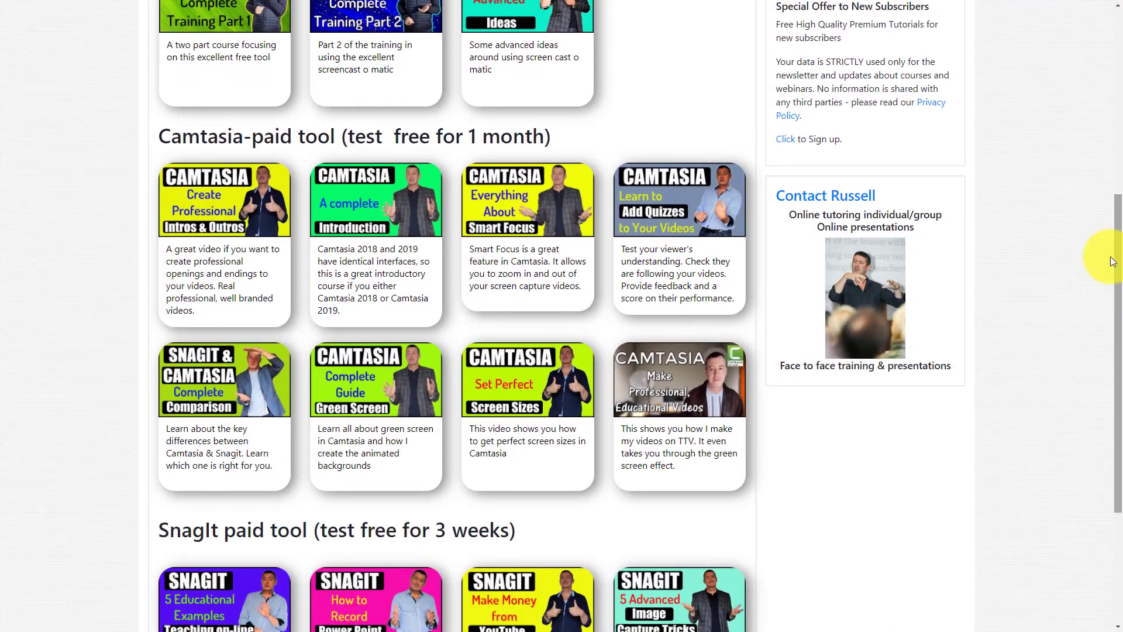